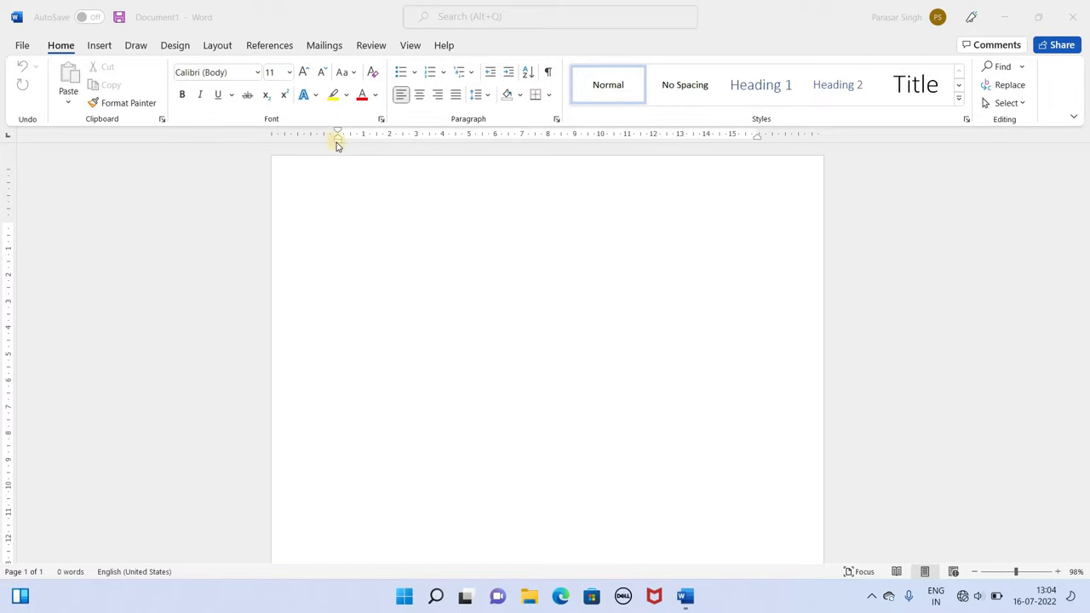
# Drag the ruler's left and right indents to the page edges and move the top margin up to the top.
pyautogui.click(336, 147)
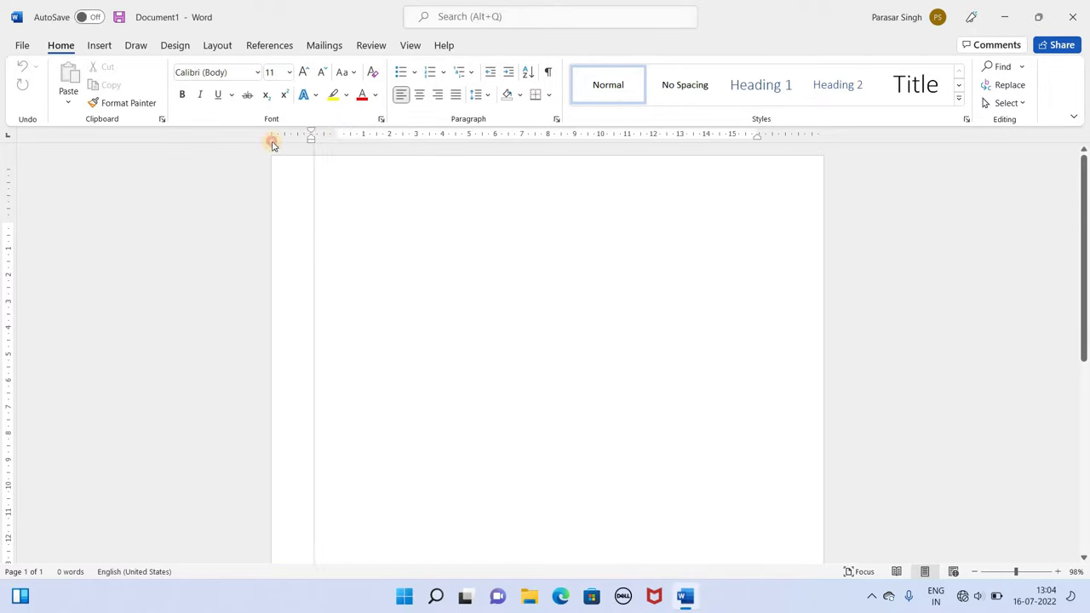
pyautogui.moveTo(338, 143); pyautogui.dragTo(271, 143)
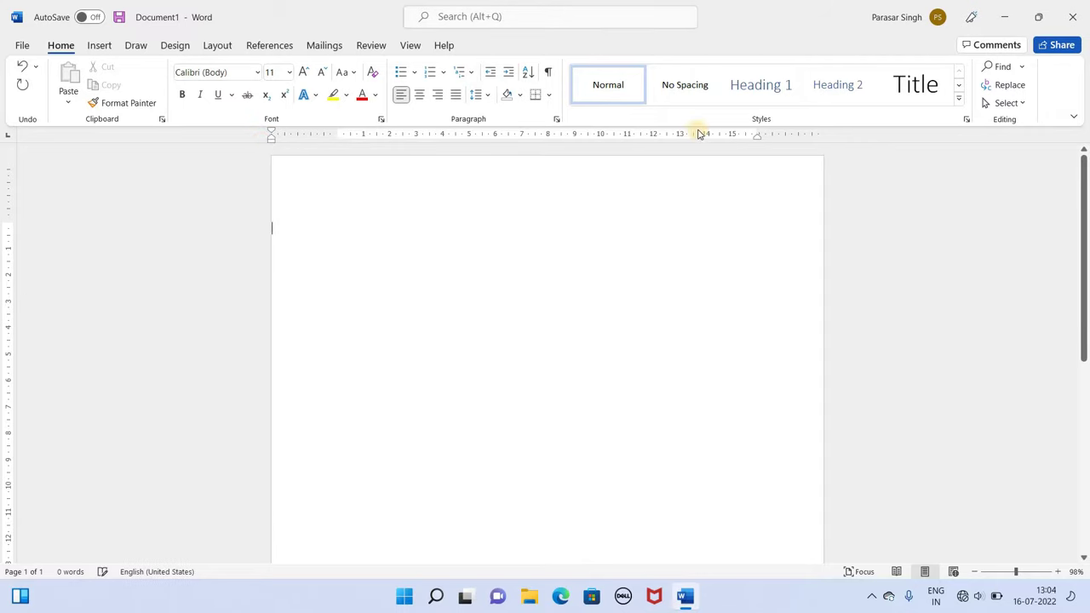
pyautogui.moveTo(758, 136); pyautogui.dragTo(823, 136)
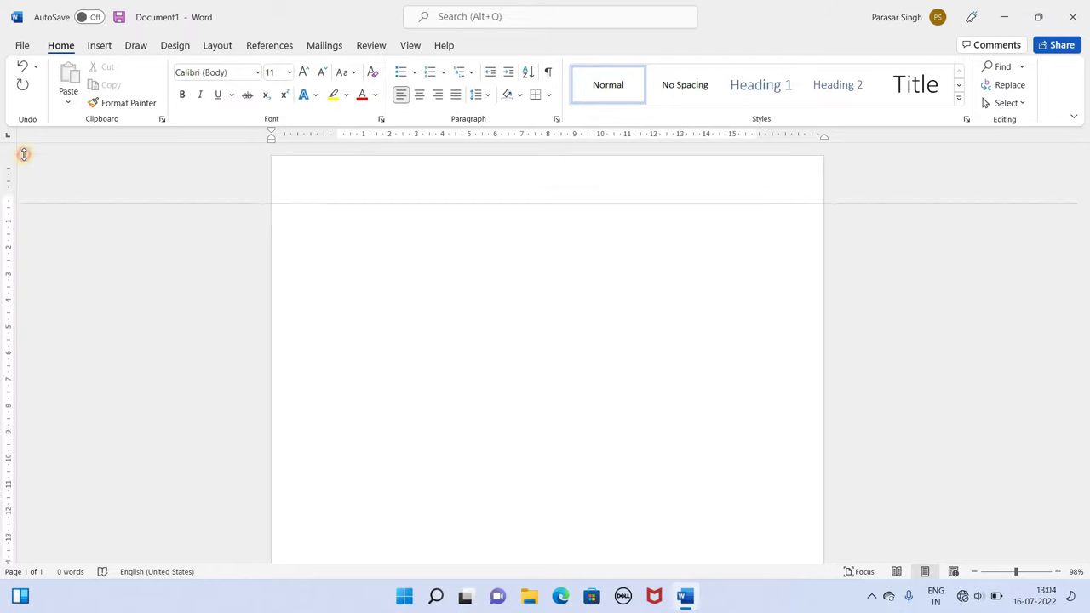
pyautogui.moveTo(13, 223); pyautogui.dragTo(25, 153)
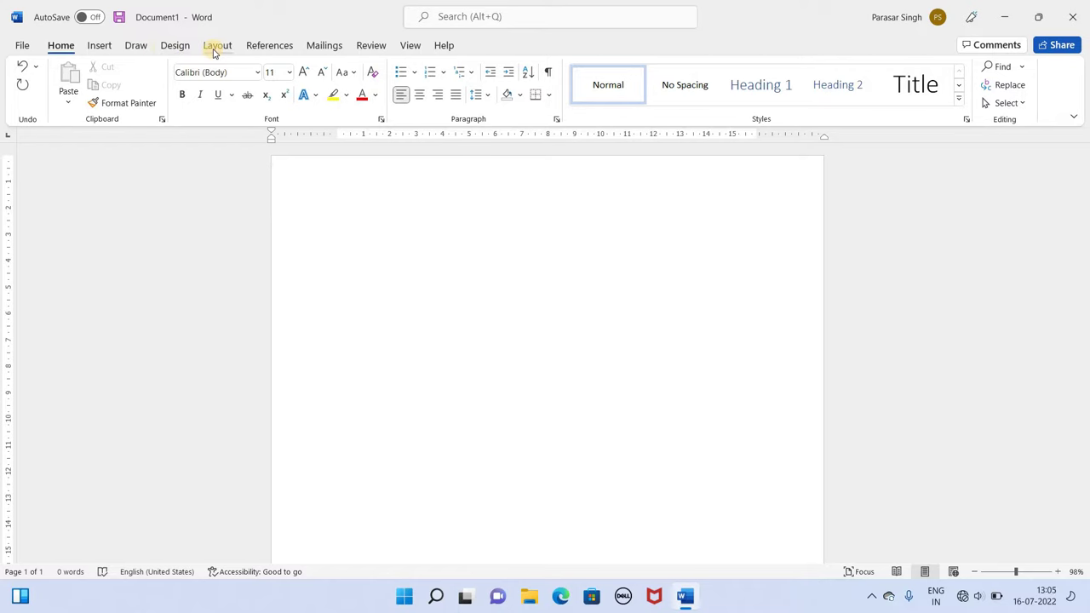
# In Page Setup, confirm A4 paper with a 0 cm top margin and 2.54 cm left and right margins.
pyautogui.click(216, 47)
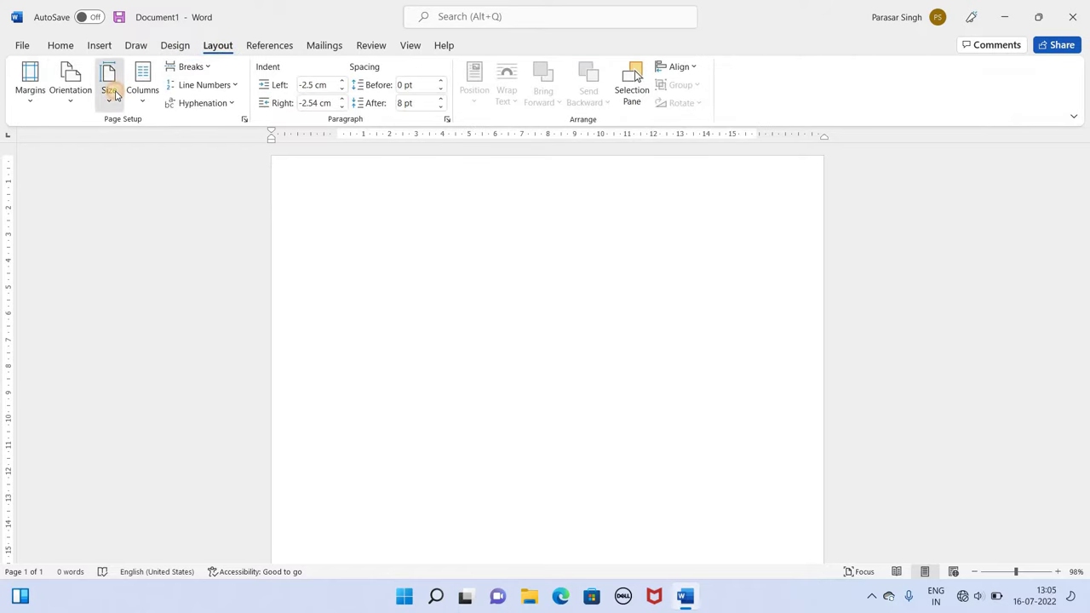
pyautogui.click(115, 95)
pyautogui.click(143, 465)
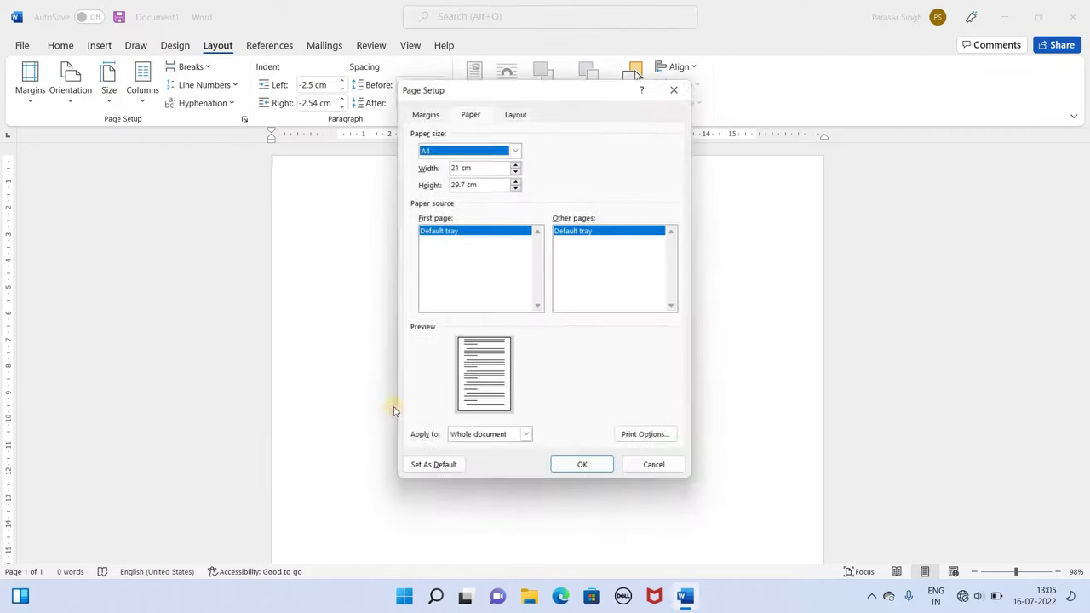
pyautogui.click(421, 117)
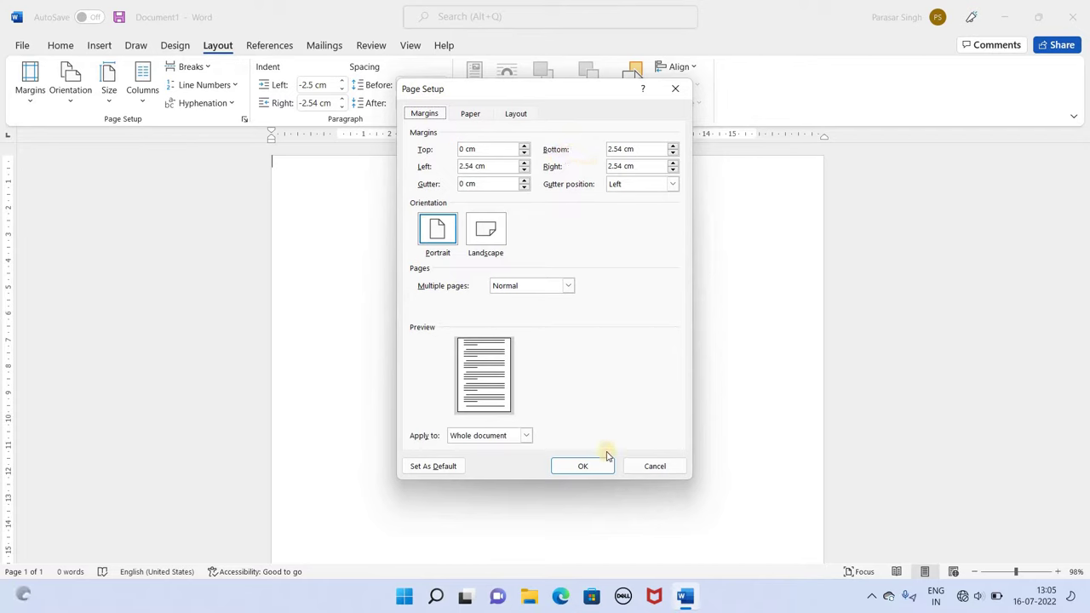
pyautogui.click(675, 88)
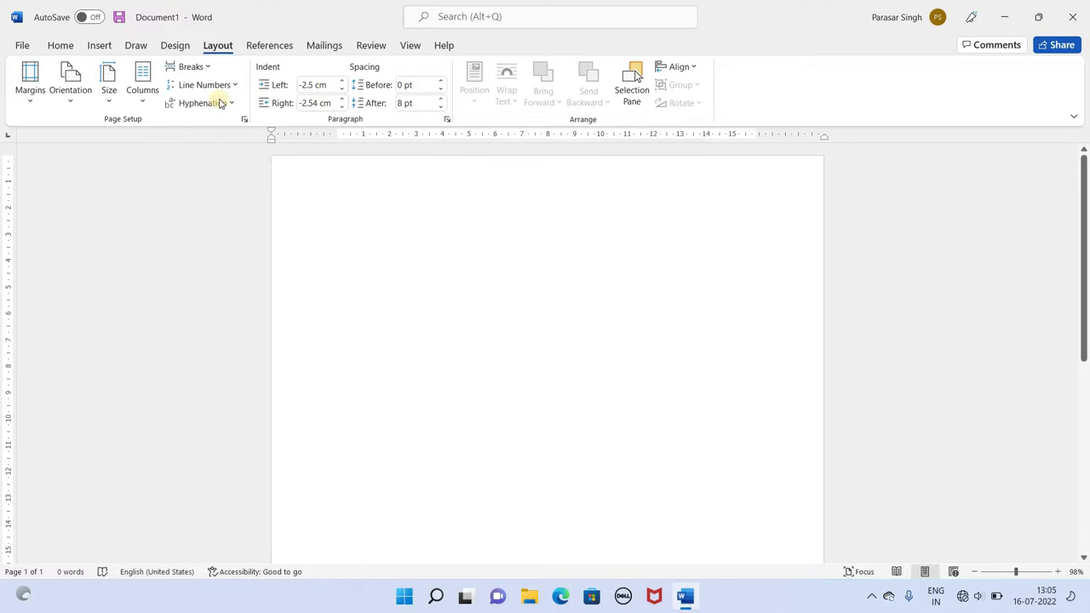
pyautogui.click(61, 45)
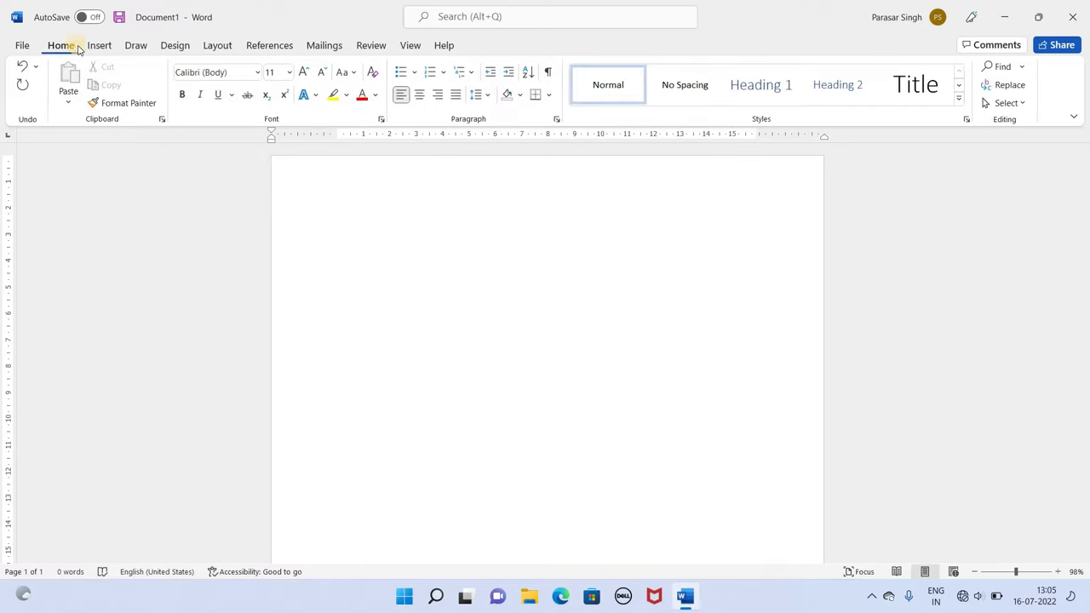
# Draw a wide rectangle near the top centre of the page.
pyautogui.click(100, 45)
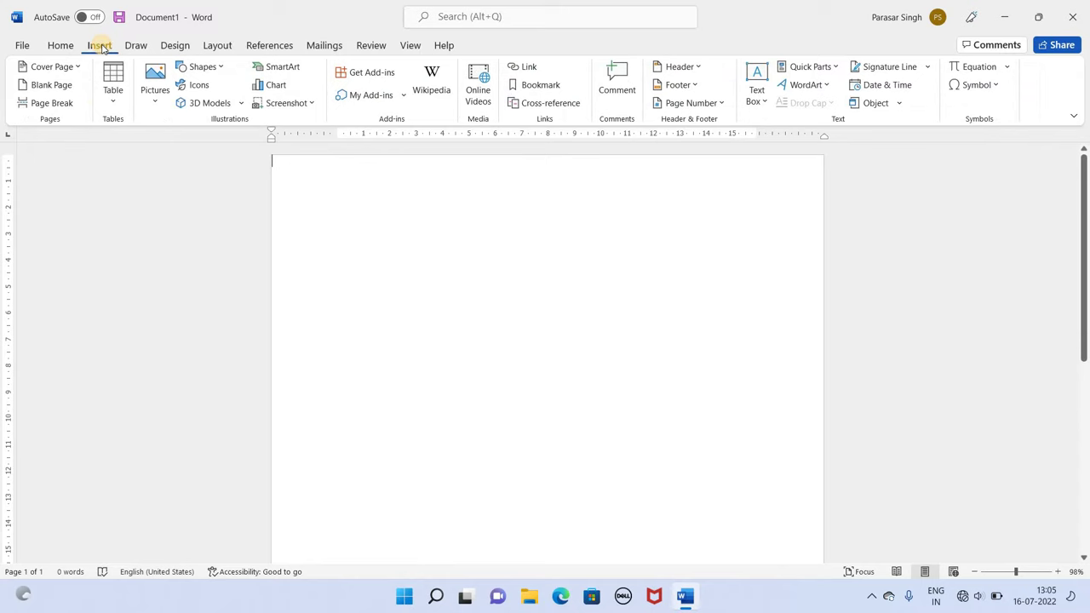
pyautogui.click(204, 66)
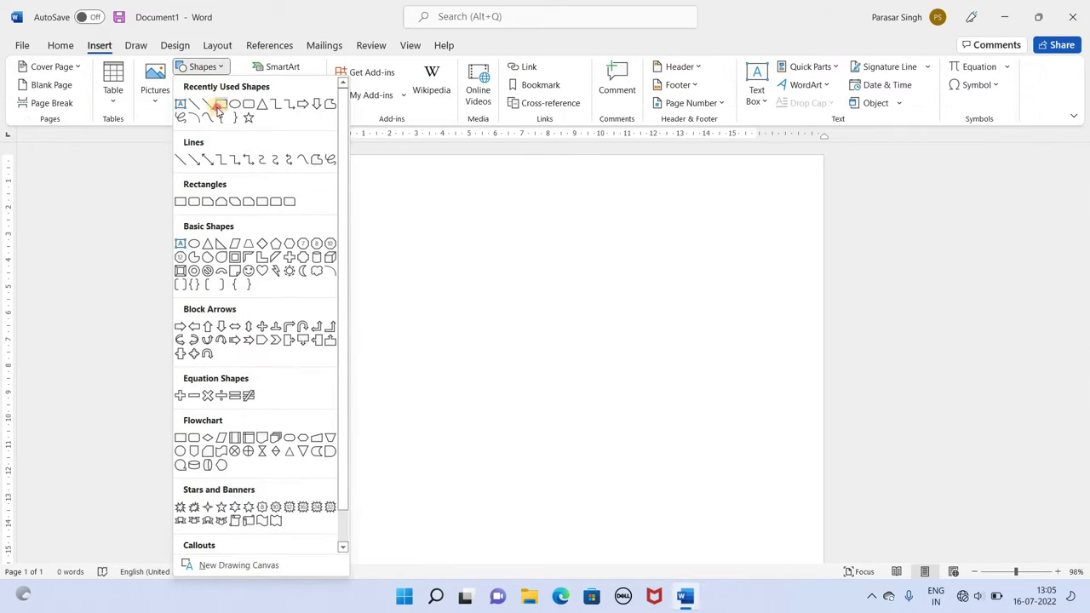
pyautogui.click(219, 104)
pyautogui.moveTo(459, 184)
pyautogui.mouseDown()
pyautogui.moveTo(543, 225)
pyautogui.moveTo(632, 222)
pyautogui.mouseUp()
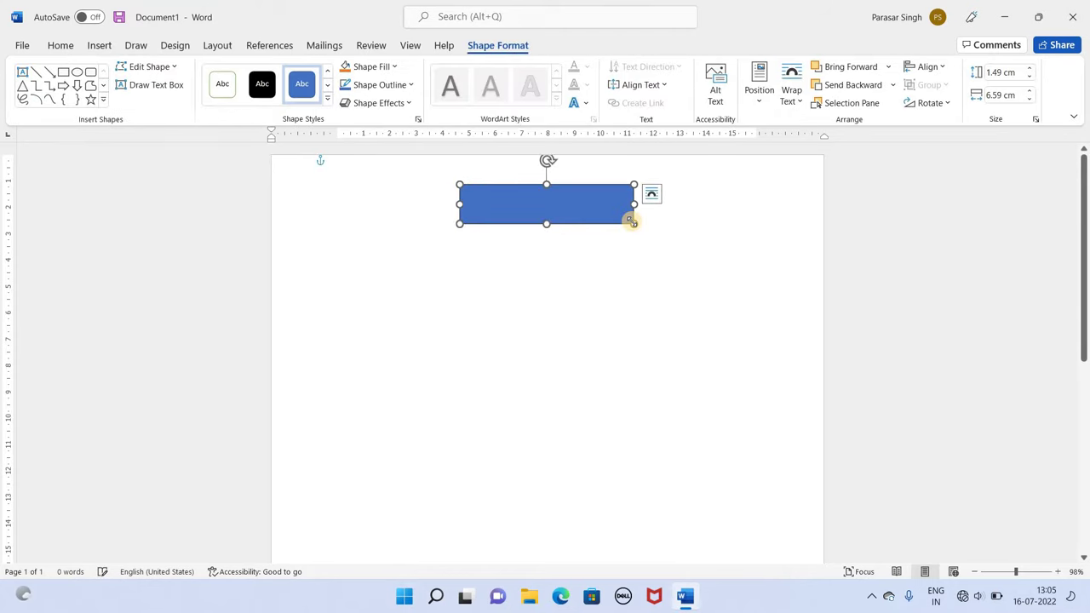
# Apply the first Shape Styles preset to give the rectangle a white, outline-only look.
pyautogui.click(225, 91)
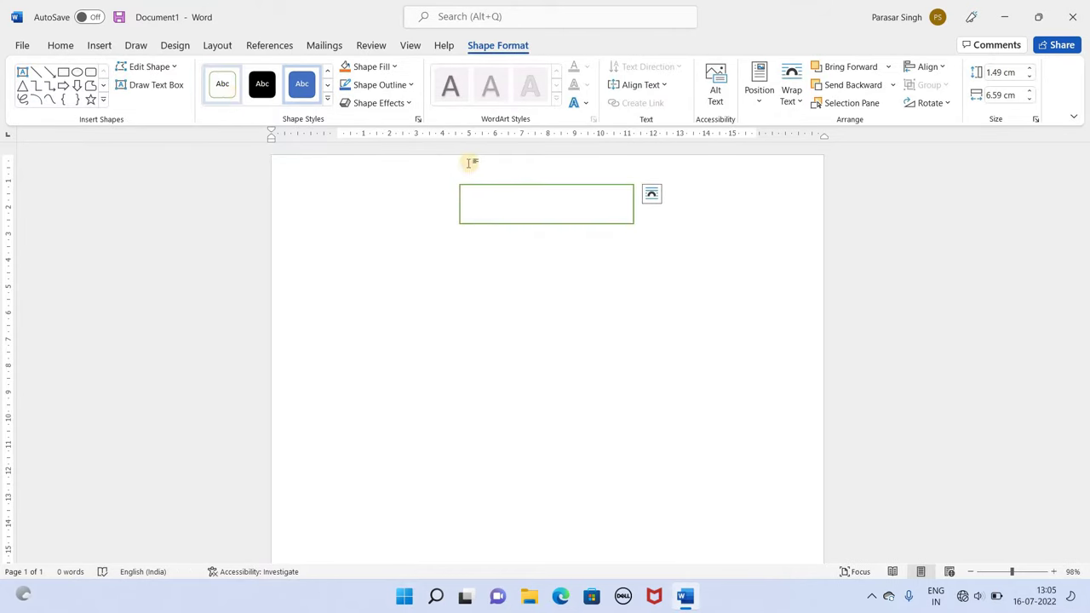
pyautogui.click(513, 212)
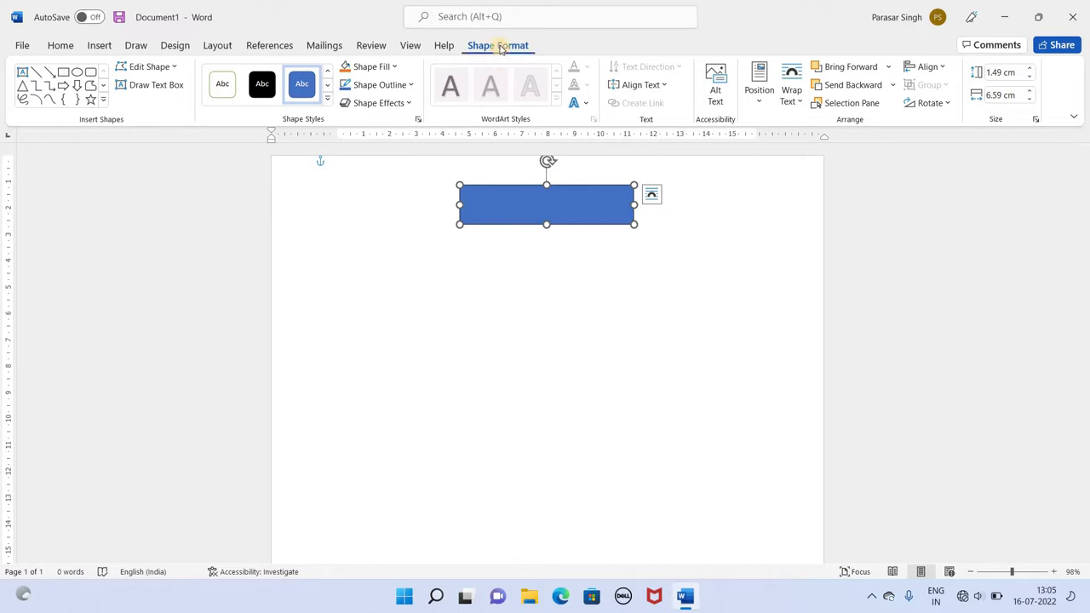
pyautogui.click(534, 203)
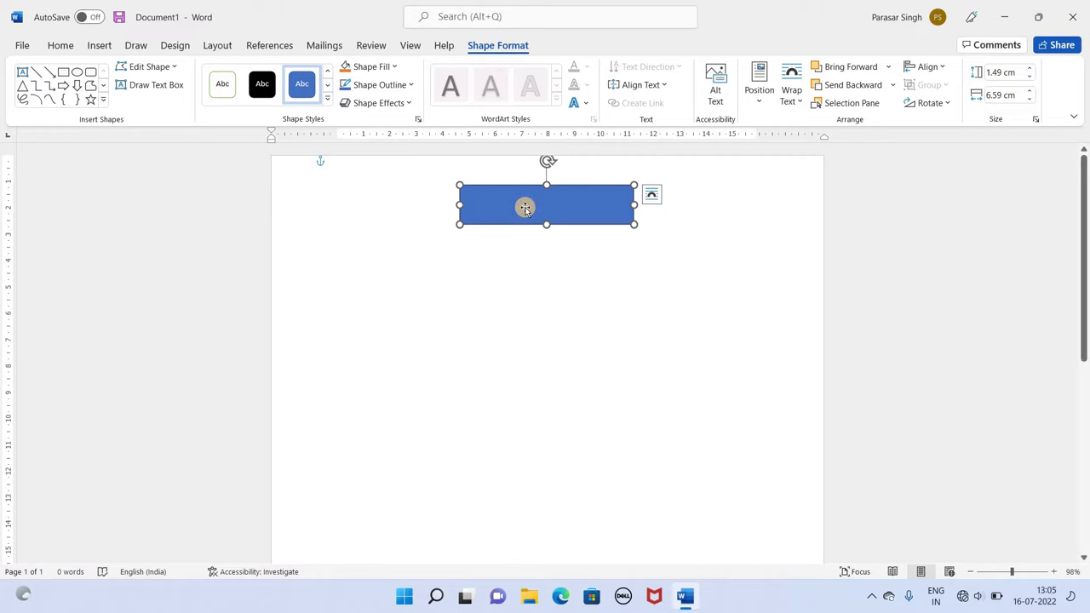
pyautogui.click(222, 83)
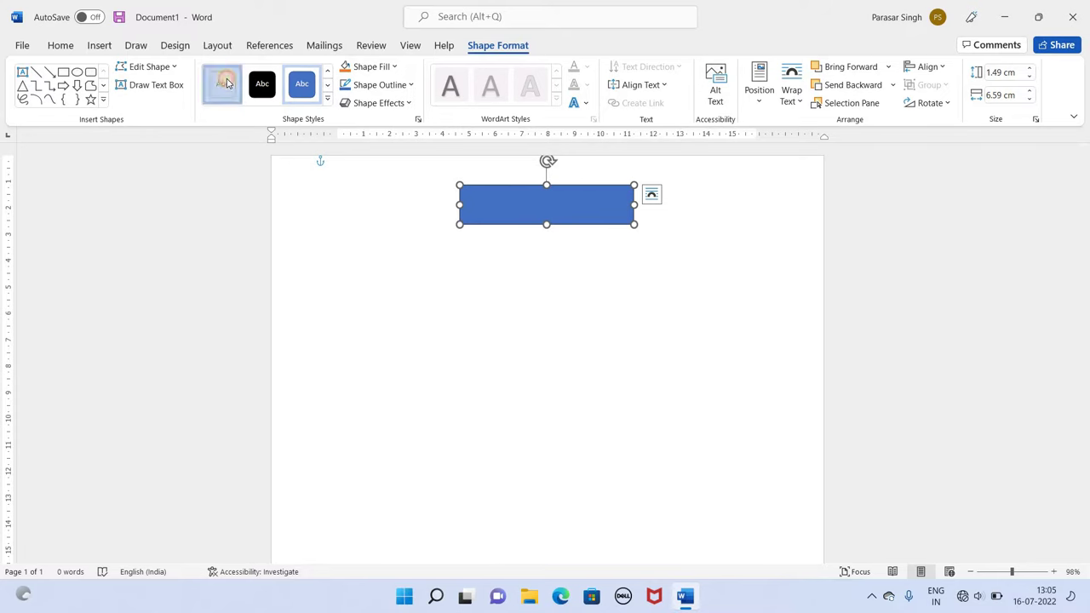
pyautogui.rightClick(510, 212)
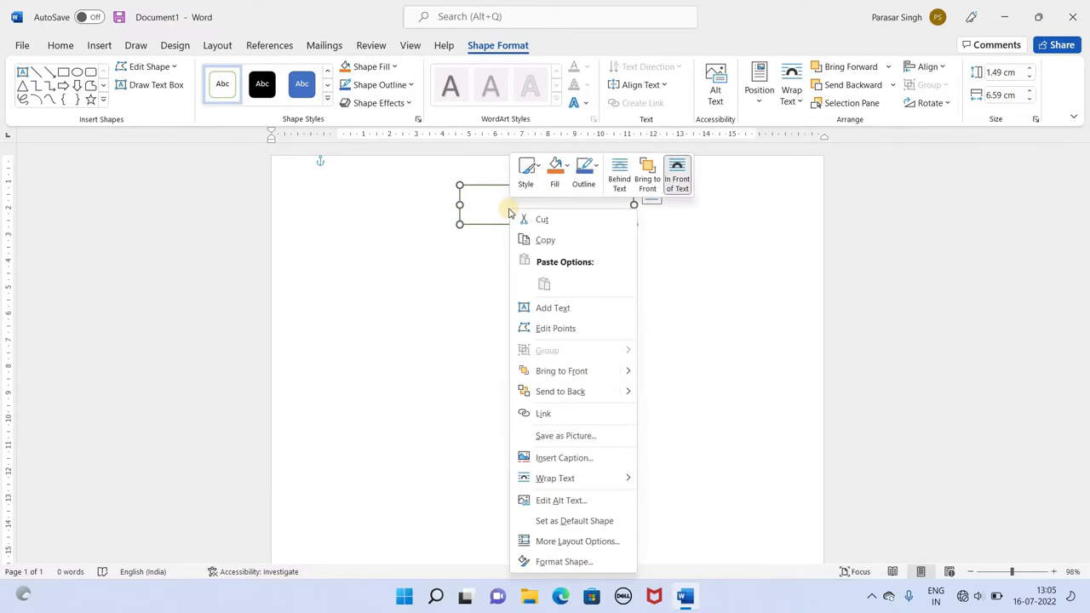
# Type INDEX in the rectangle and format it 28 pt, bold and underlined.
pyautogui.click(553, 304)
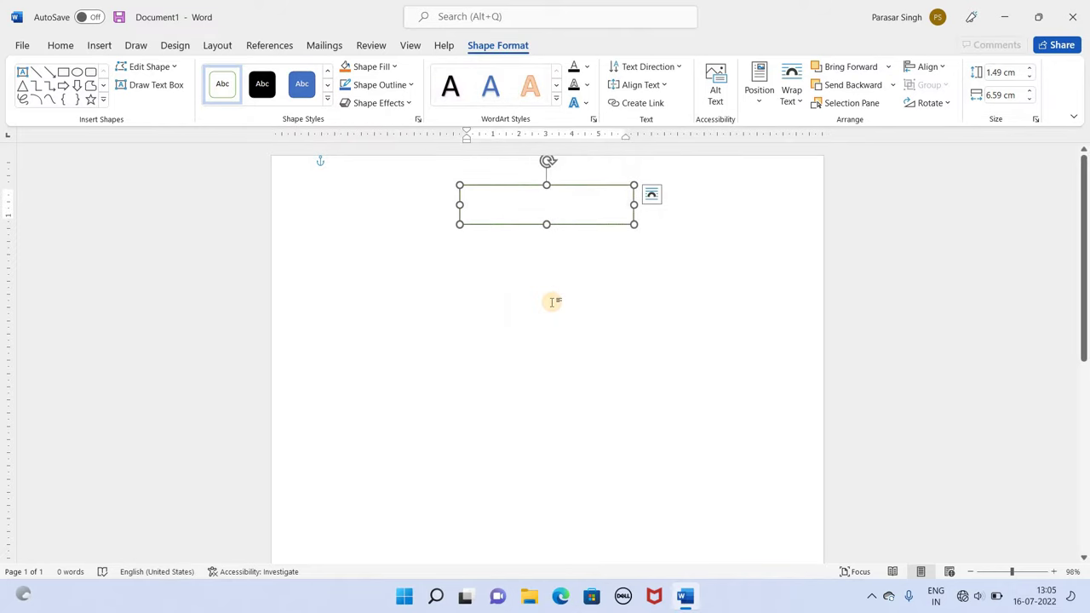
pyautogui.write('IN')
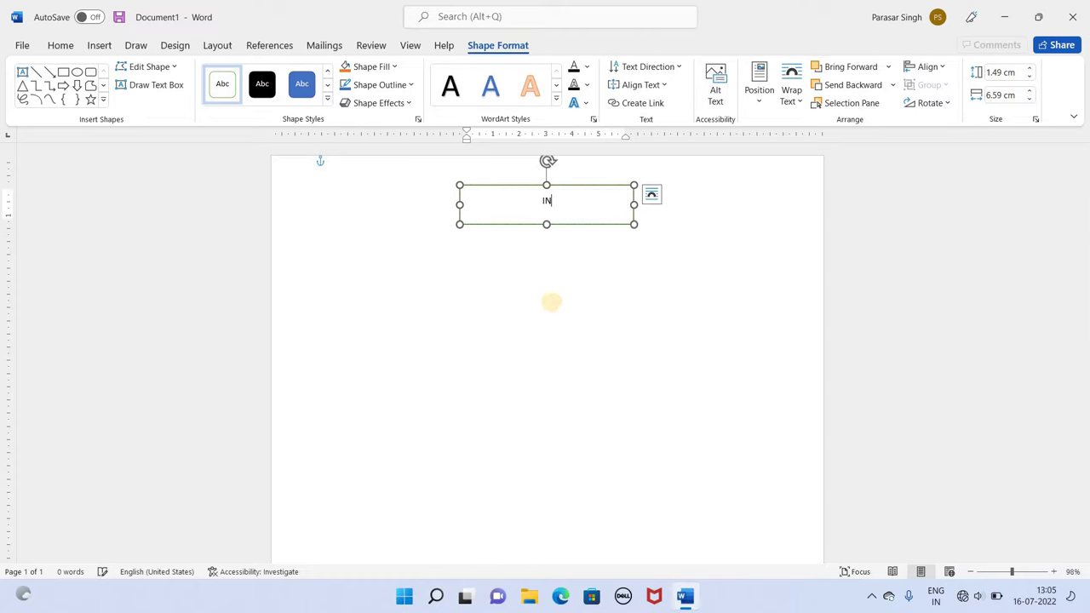
pyautogui.write('DEX')
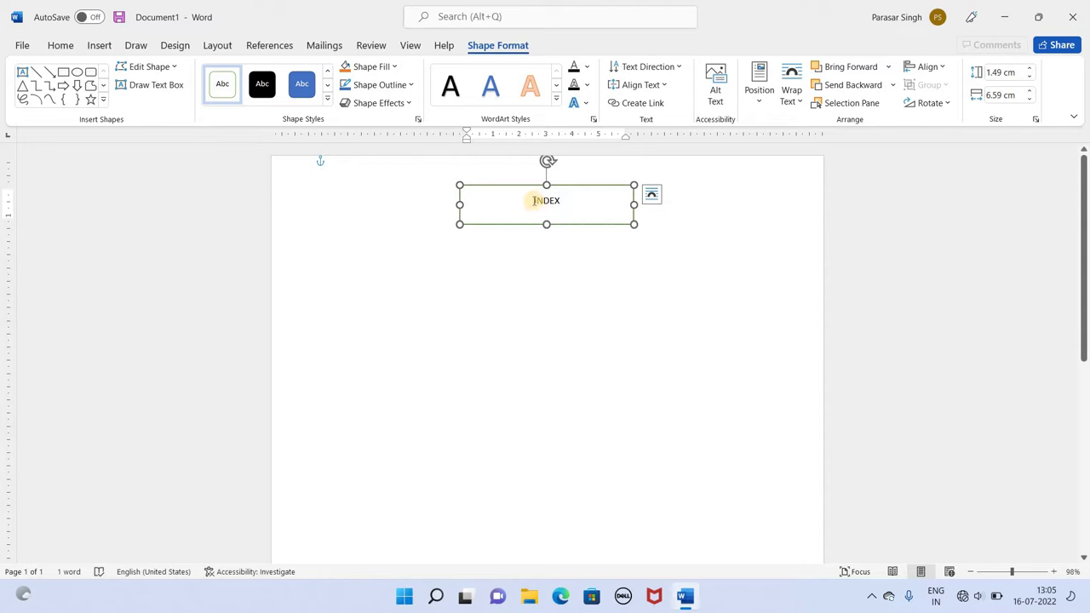
pyautogui.moveTo(534, 201); pyautogui.dragTo(569, 205)
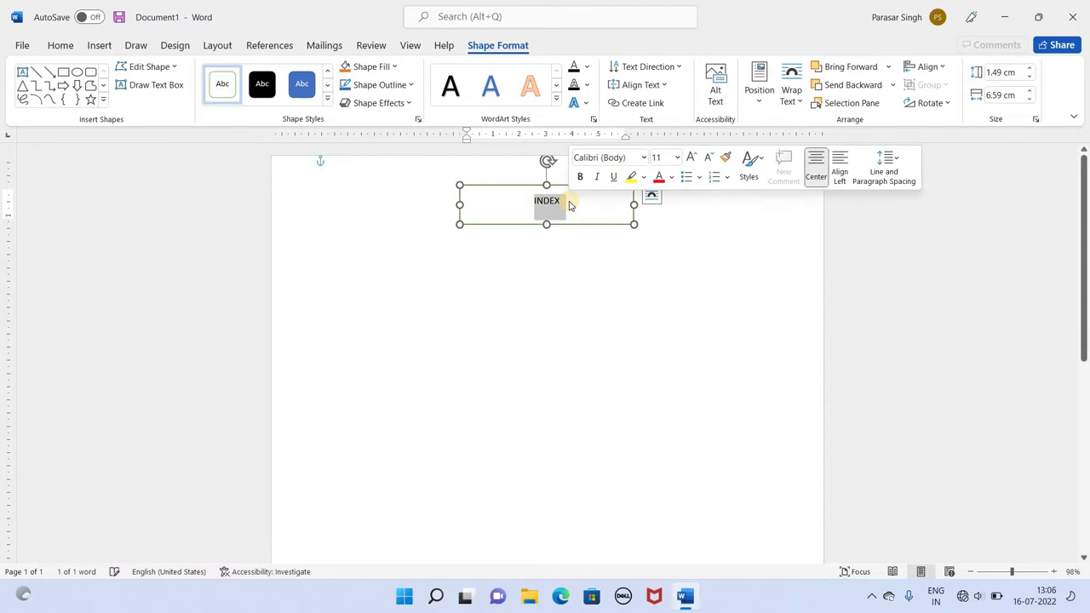
pyautogui.click(50, 45)
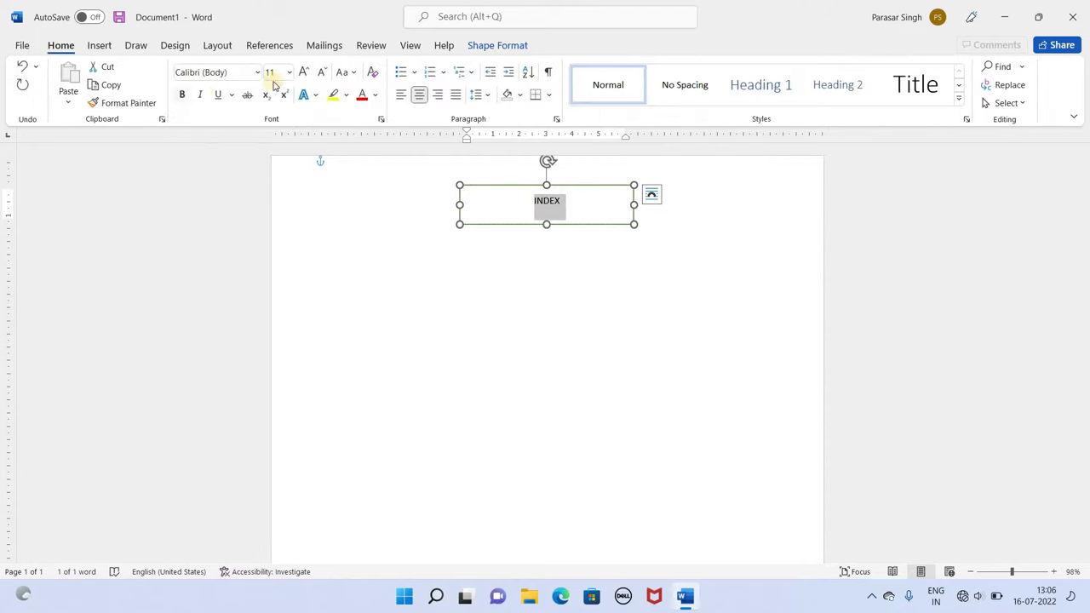
pyautogui.click(289, 72)
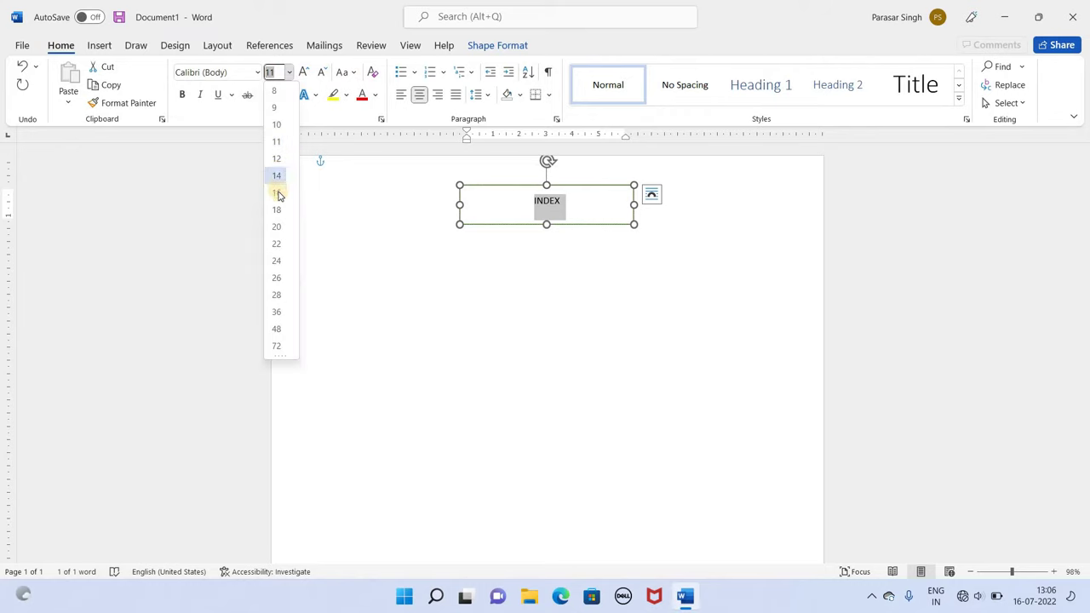
pyautogui.click(282, 301)
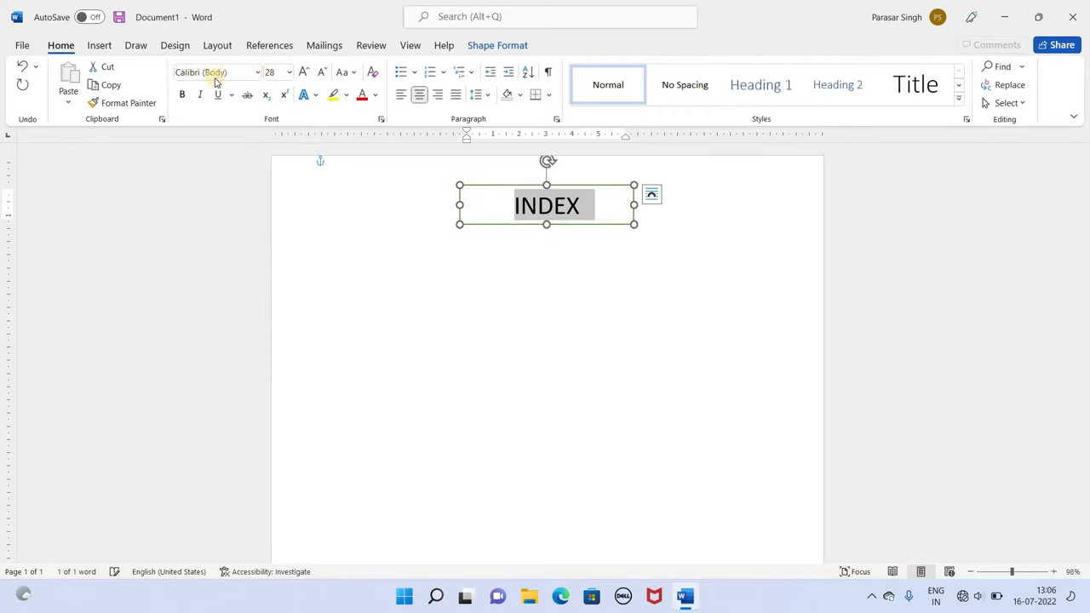
pyautogui.click(184, 95)
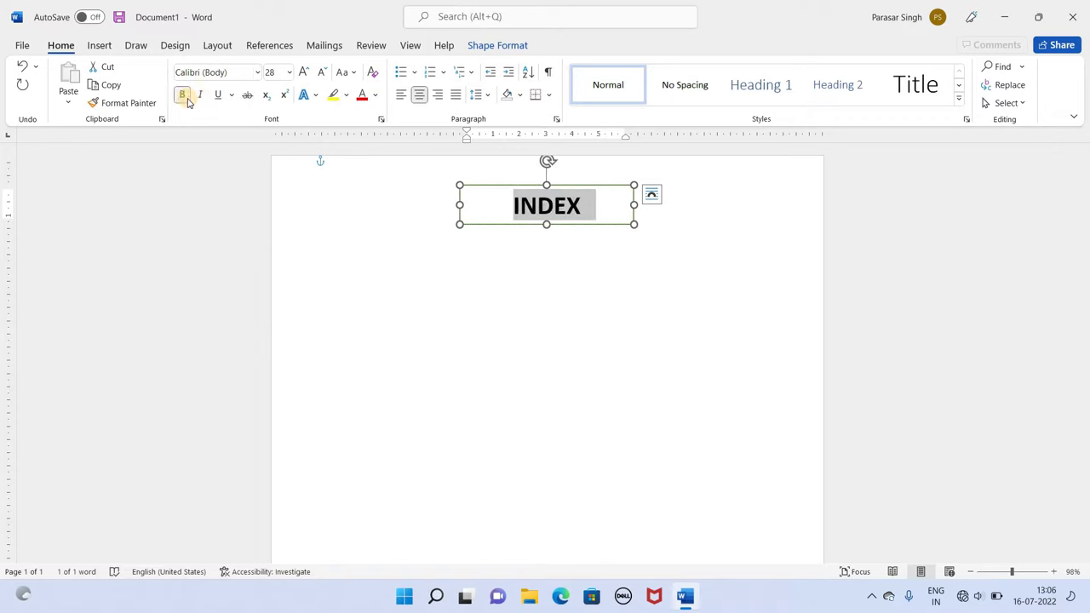
pyautogui.click(218, 97)
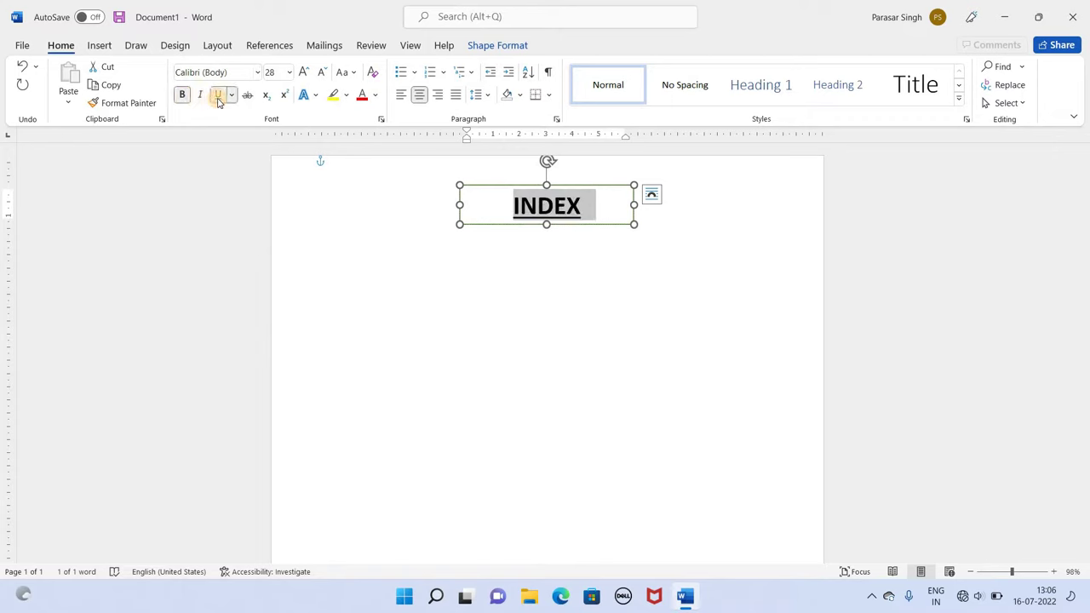
pyautogui.click(555, 272)
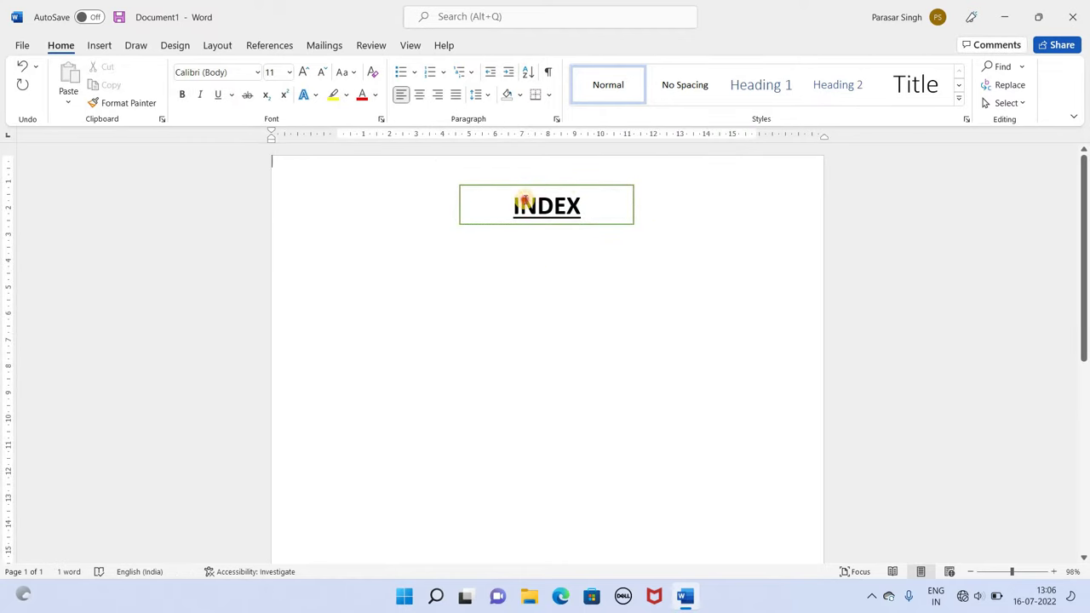
# Set the INDEX box's Shape Outline to No Outline.
pyautogui.click(514, 202)
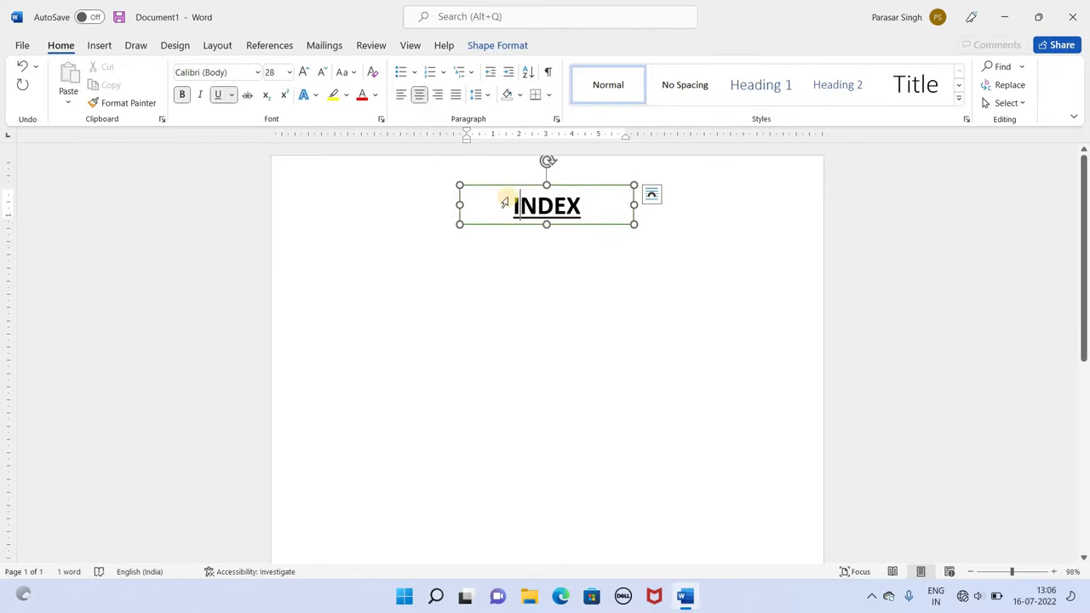
pyautogui.click(500, 45)
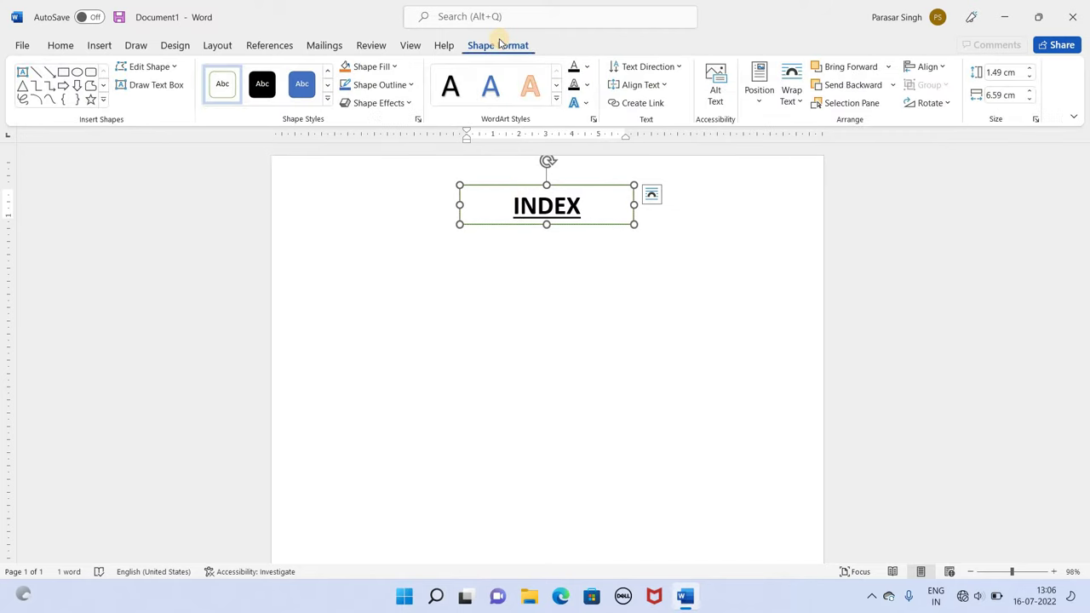
pyautogui.click(409, 87)
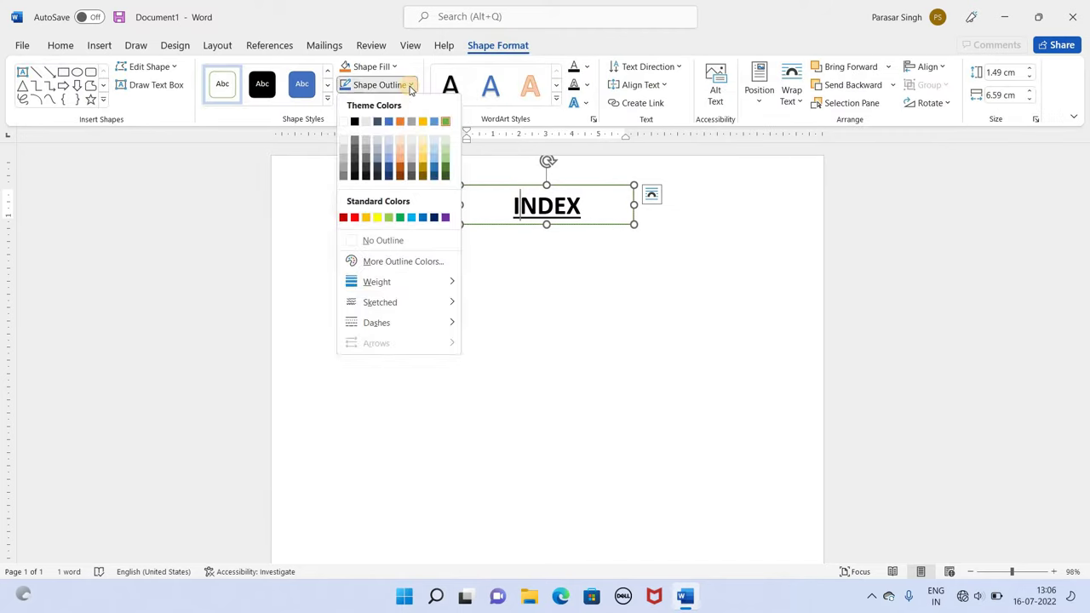
pyautogui.click(377, 241)
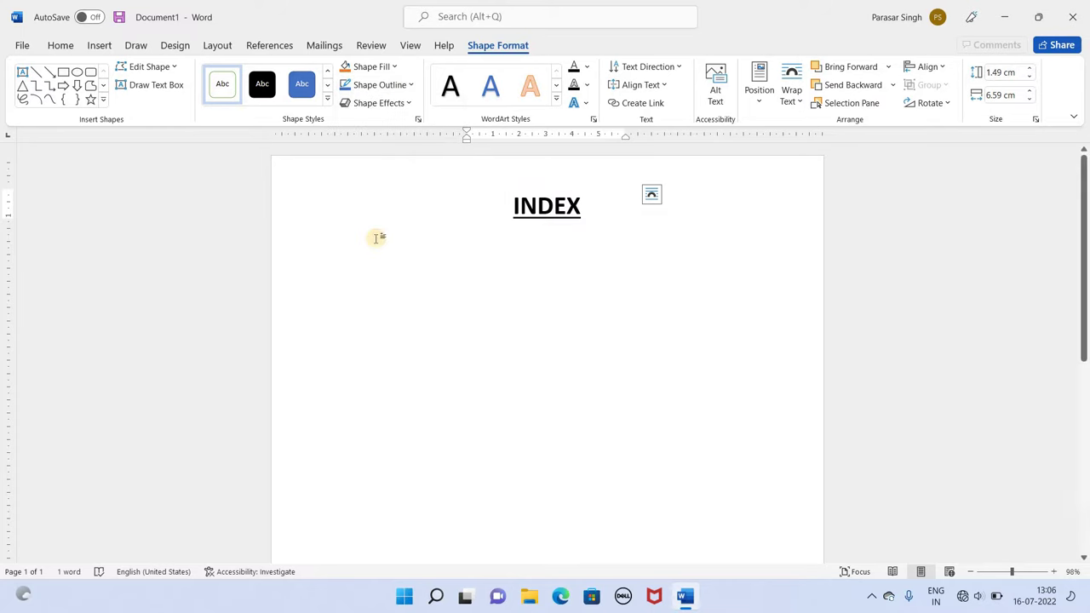
pyautogui.click(476, 312)
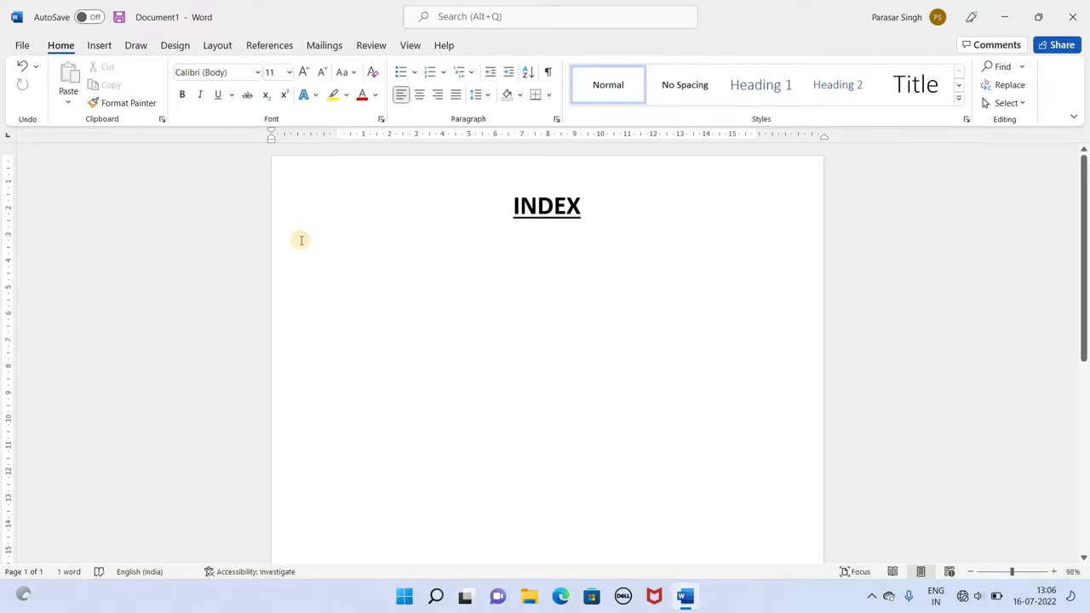
# Draw a small rectangle below and left of the INDEX heading.
pyautogui.click(102, 45)
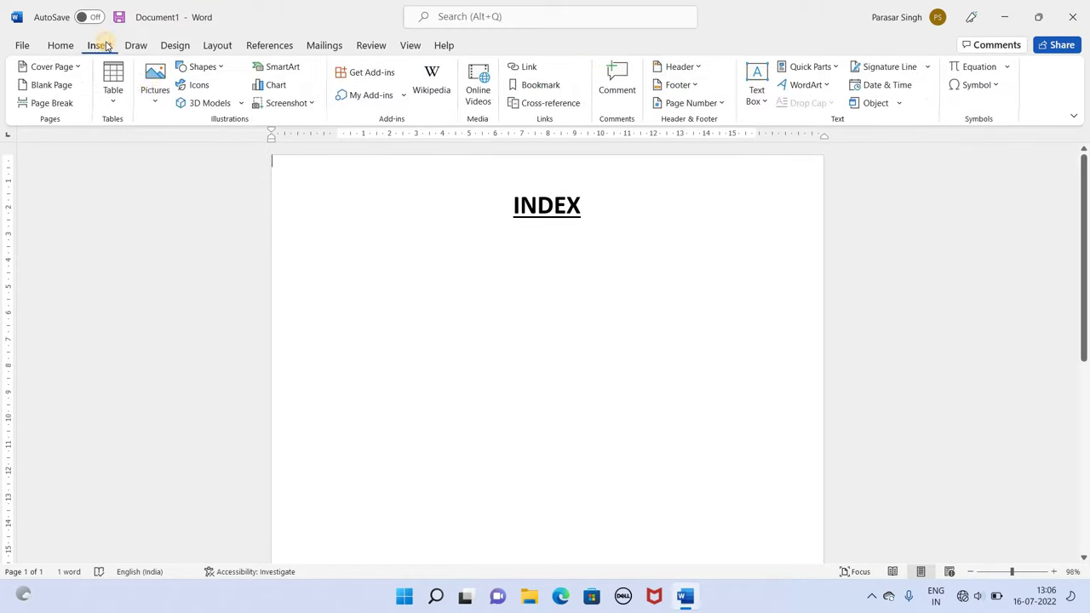
pyautogui.click(205, 67)
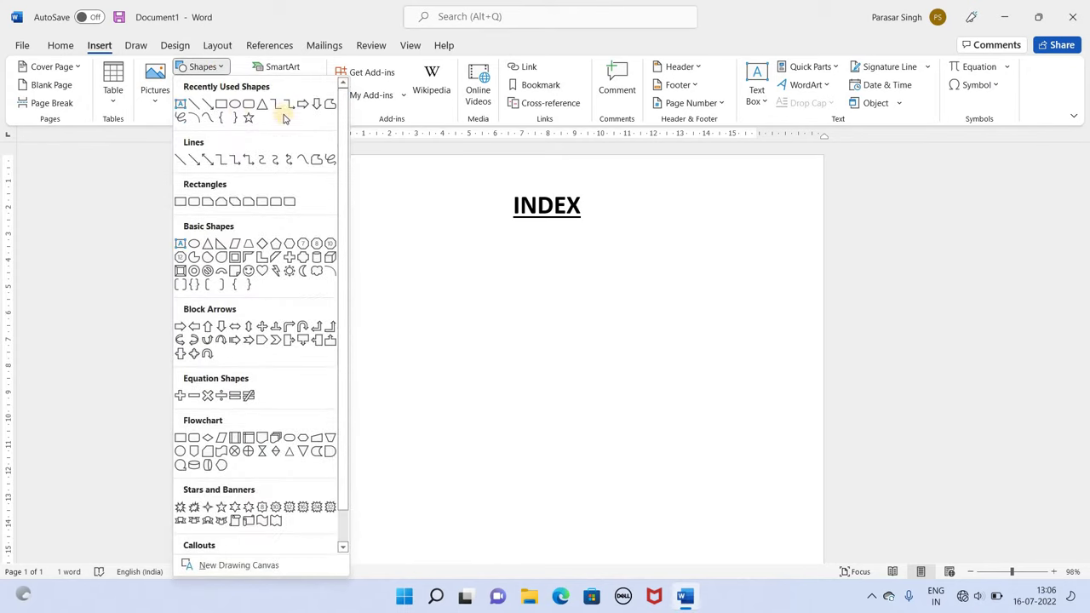
pyautogui.click(221, 104)
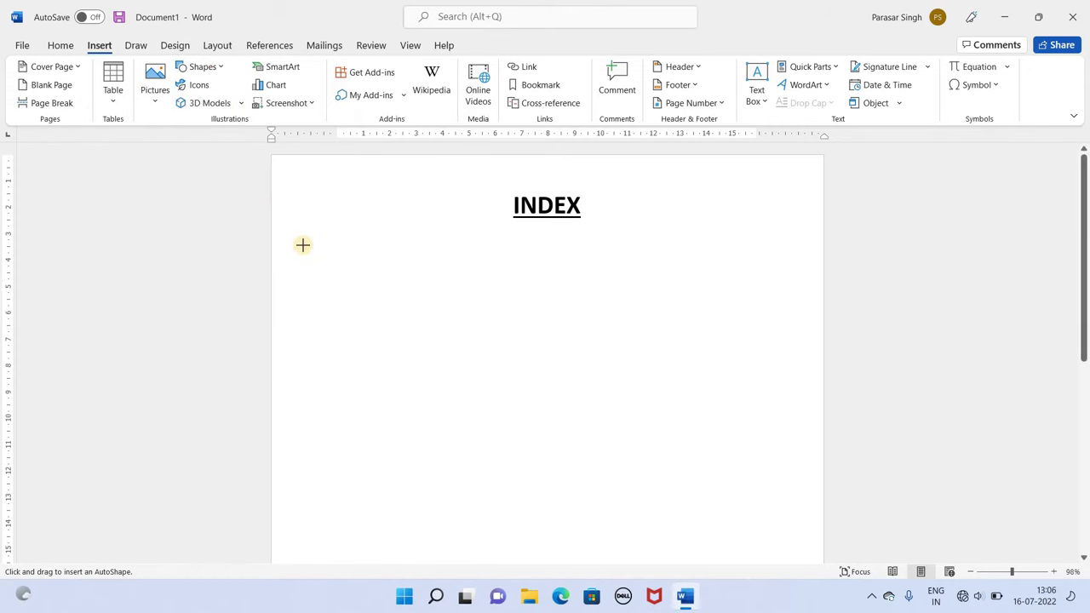
pyautogui.moveTo(289, 251)
pyautogui.mouseDown()
pyautogui.moveTo(375, 273)
pyautogui.moveTo(319, 245)
pyautogui.mouseUp()
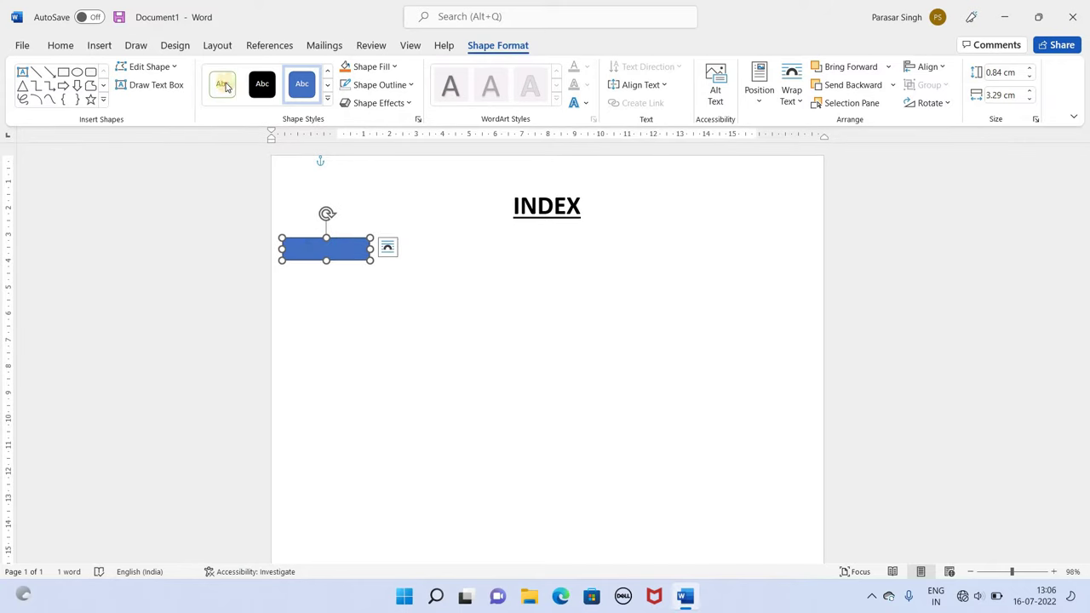
# Give the small rectangle the white, thin-outline preset style and choose Add Text.
pyautogui.click(226, 85)
pyautogui.click(328, 249)
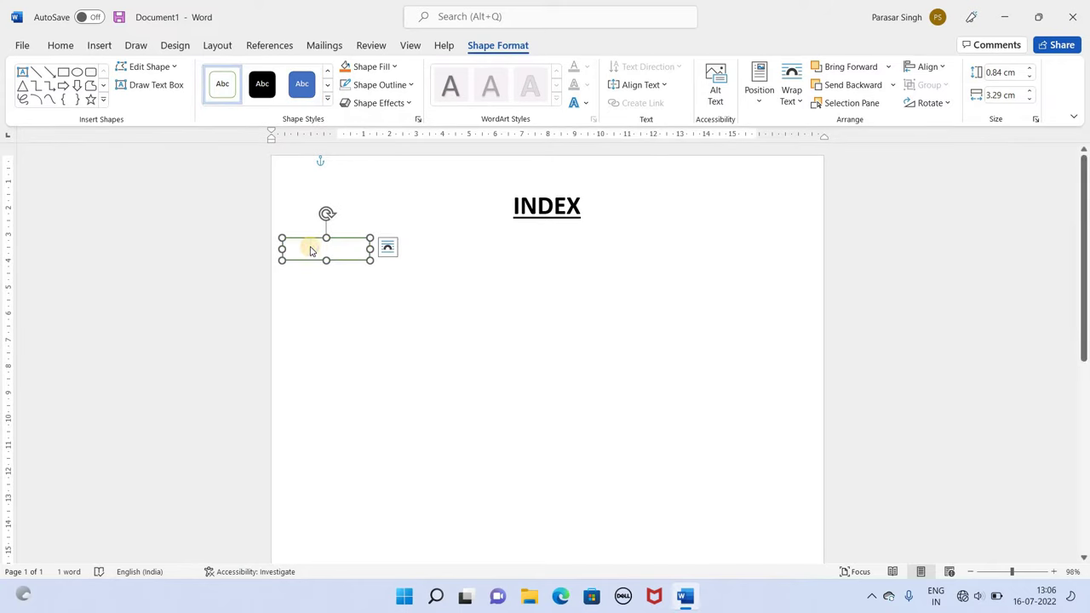
pyautogui.rightClick(311, 249)
pyautogui.click(353, 309)
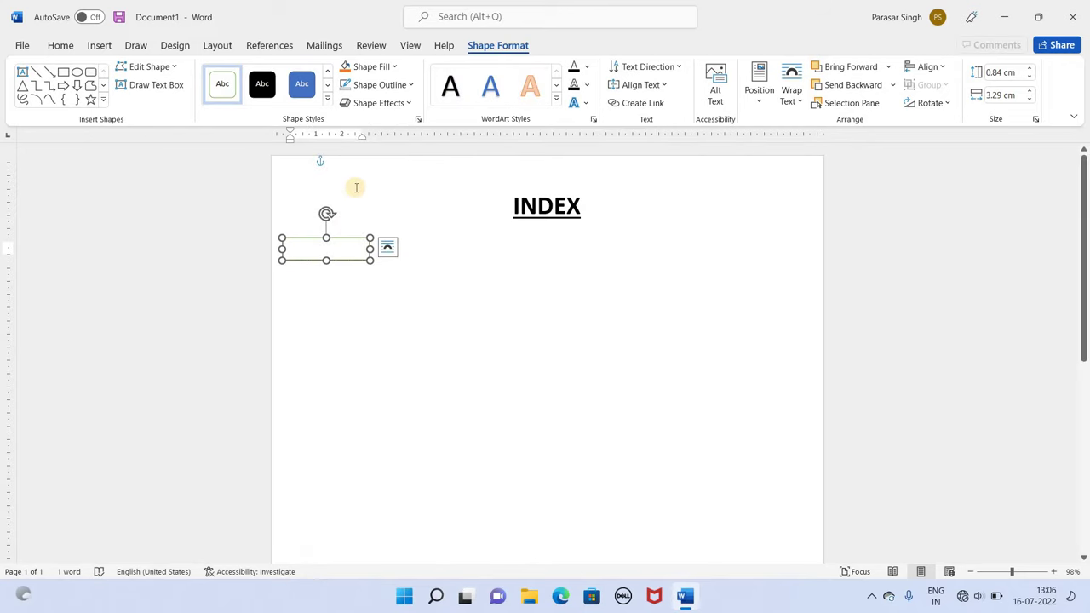
# Type NAME in the small box, make it bold, and move the box to the left page edge.
pyautogui.write('NAME')
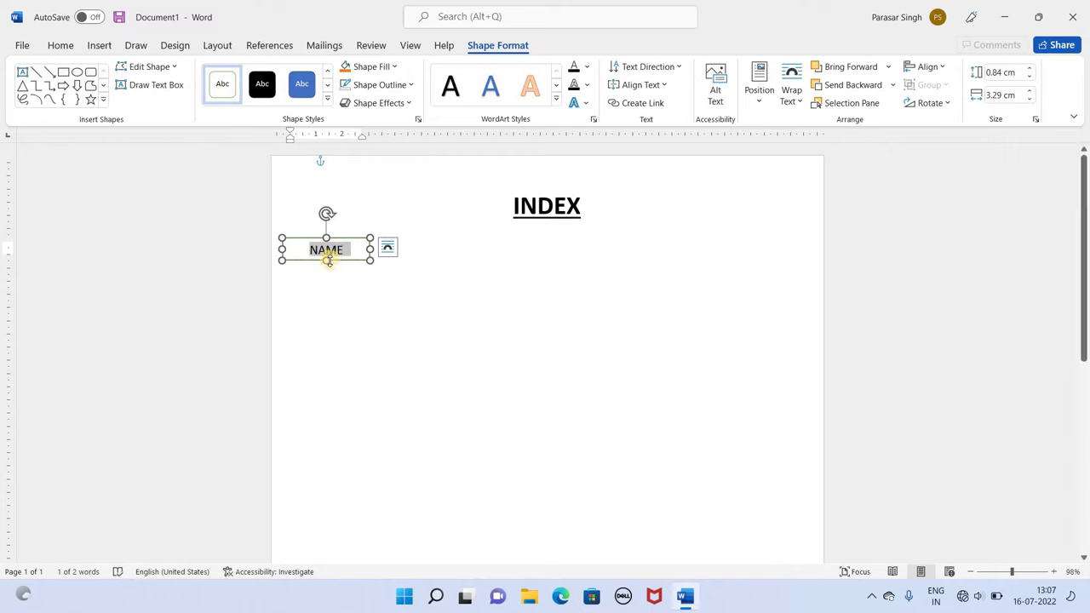
pyautogui.moveTo(324, 266); pyautogui.dragTo(327, 263)
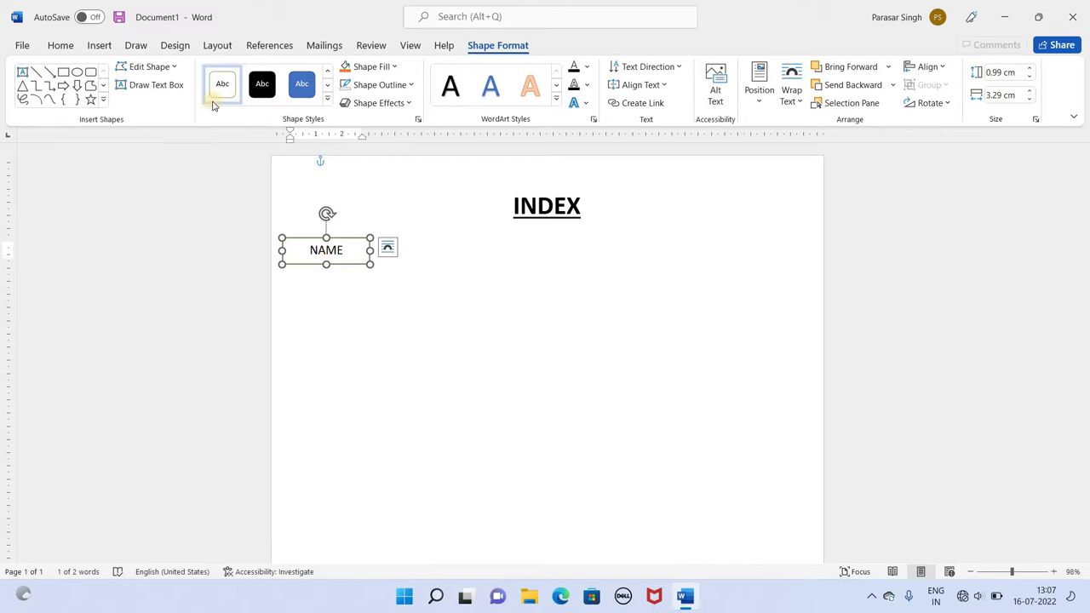
pyautogui.click(60, 44)
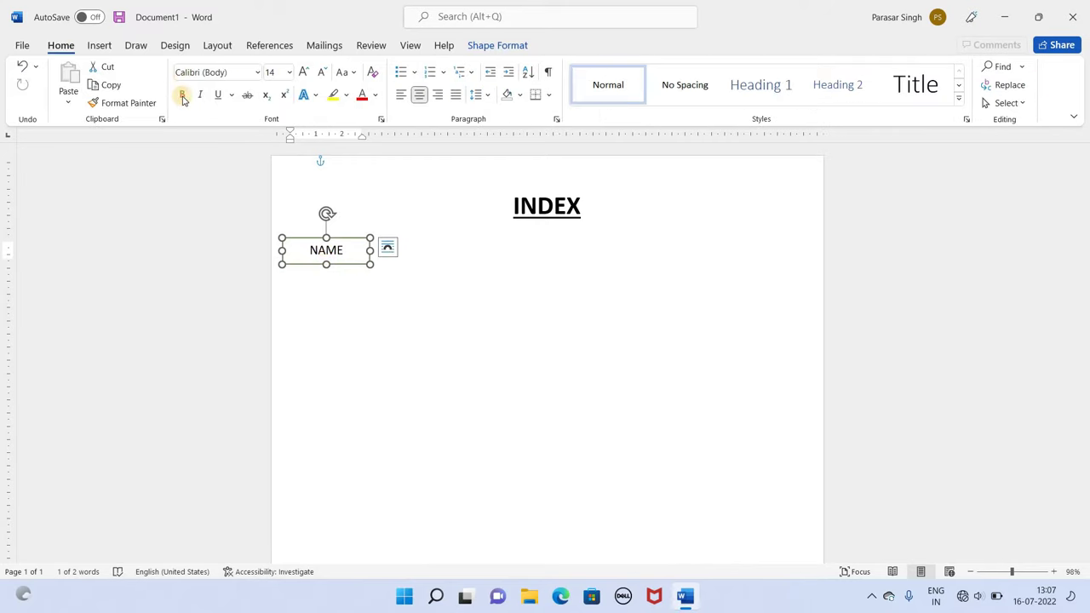
pyautogui.click(181, 95)
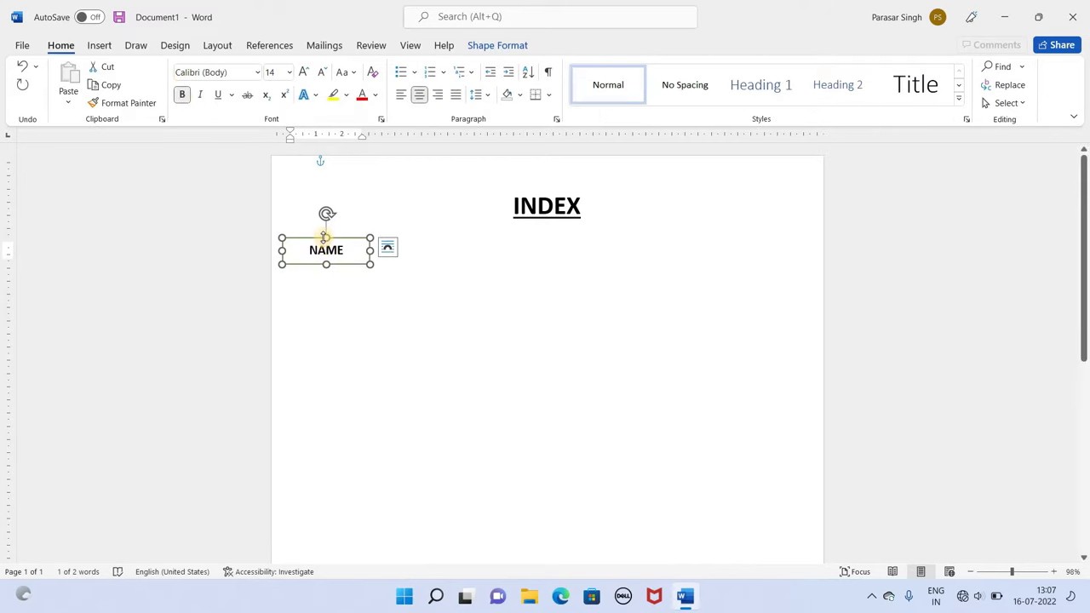
pyautogui.moveTo(334, 238); pyautogui.dragTo(309, 239)
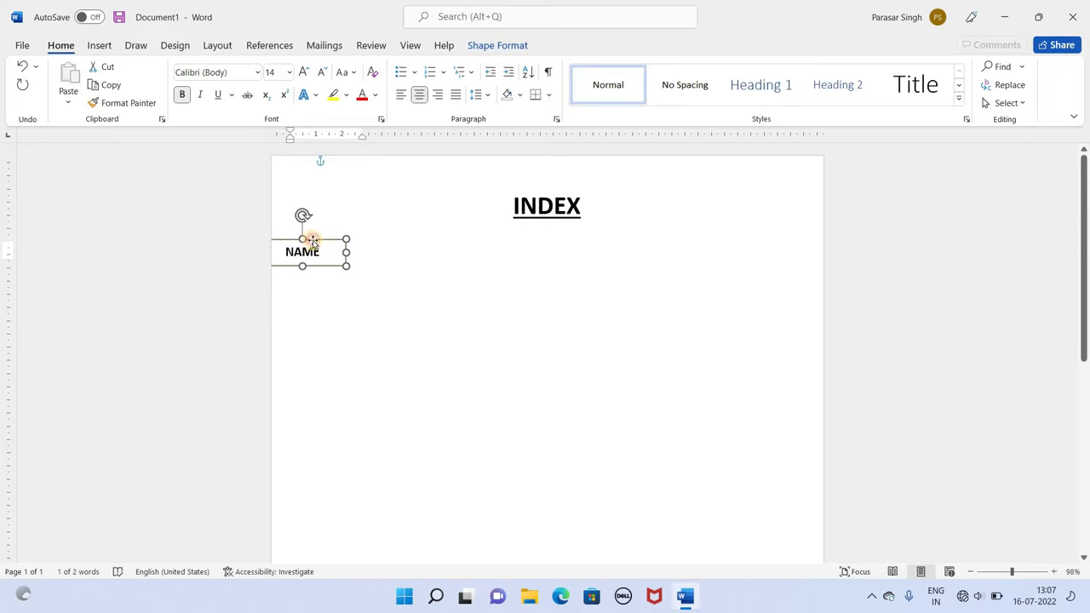
pyautogui.click(360, 287)
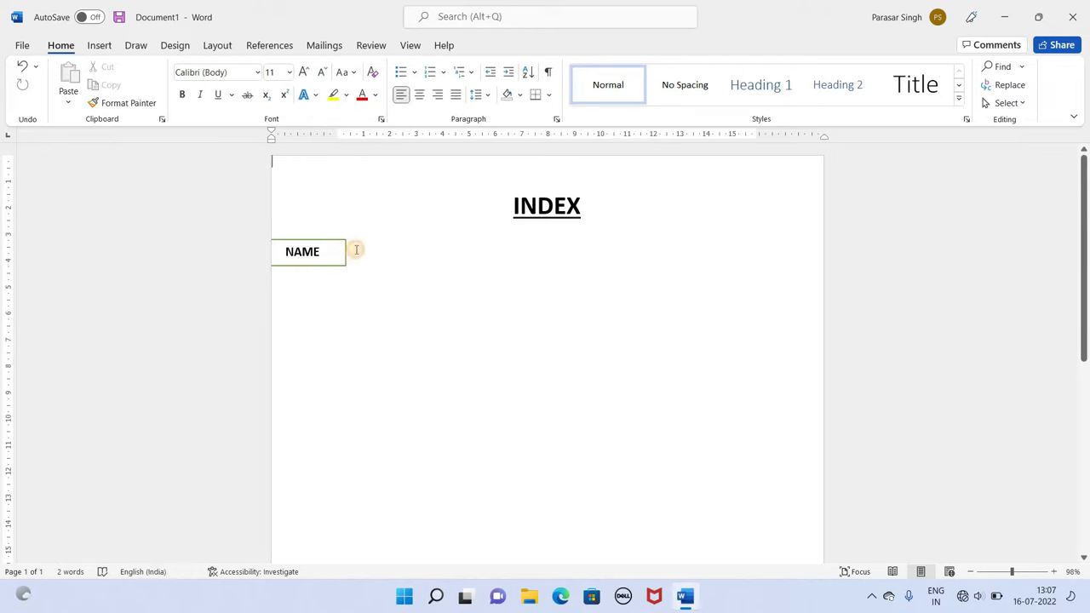
pyautogui.click(330, 247)
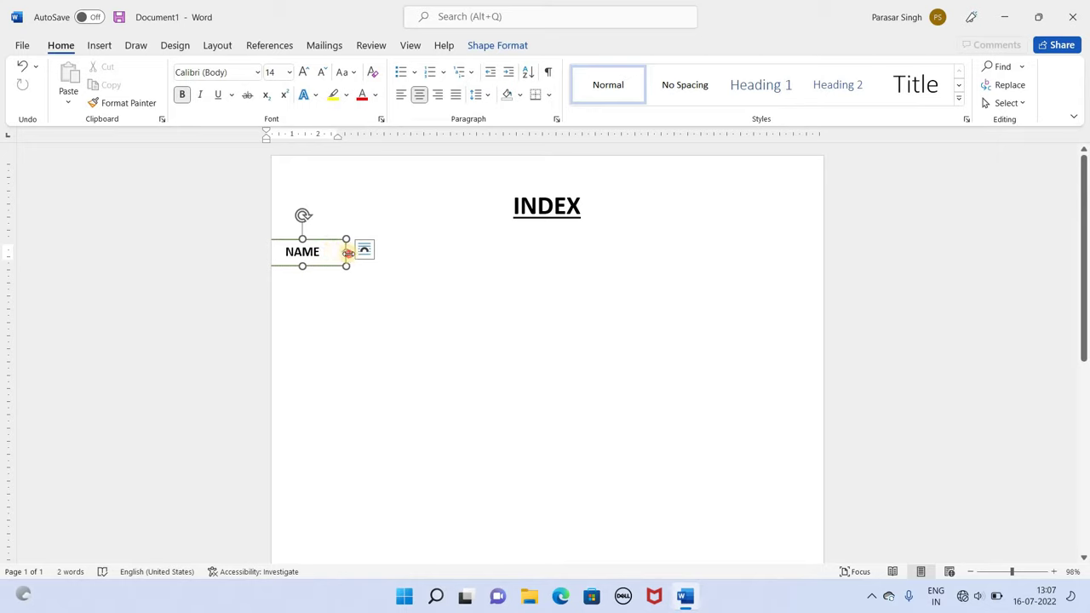
# Widen the NAME box across the page and left-align its text with Ctrl+L.
pyautogui.moveTo(346, 252); pyautogui.dragTo(750, 260)
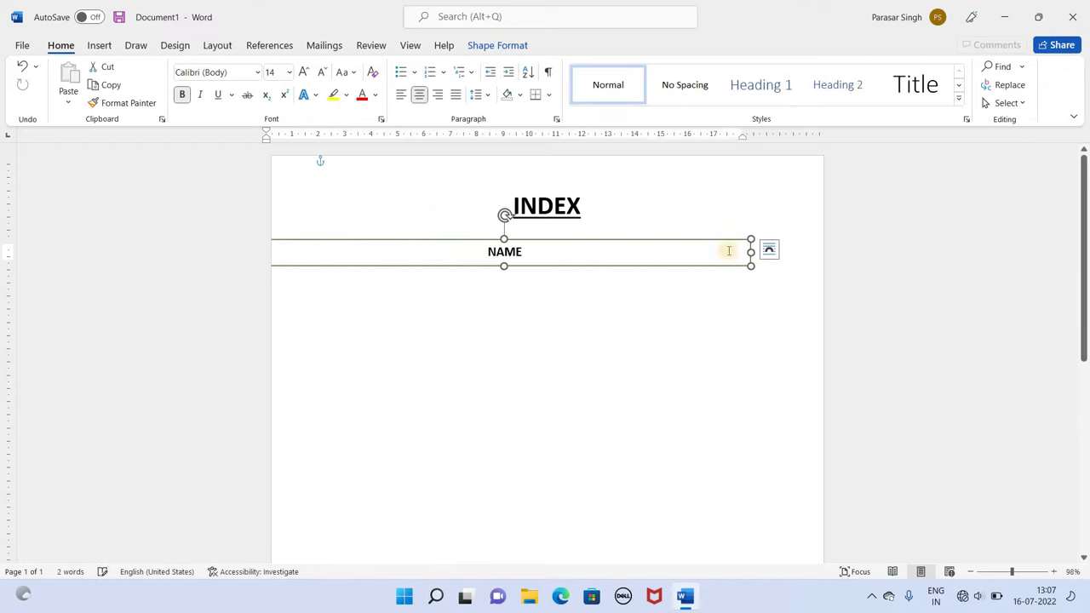
pyautogui.click(521, 252)
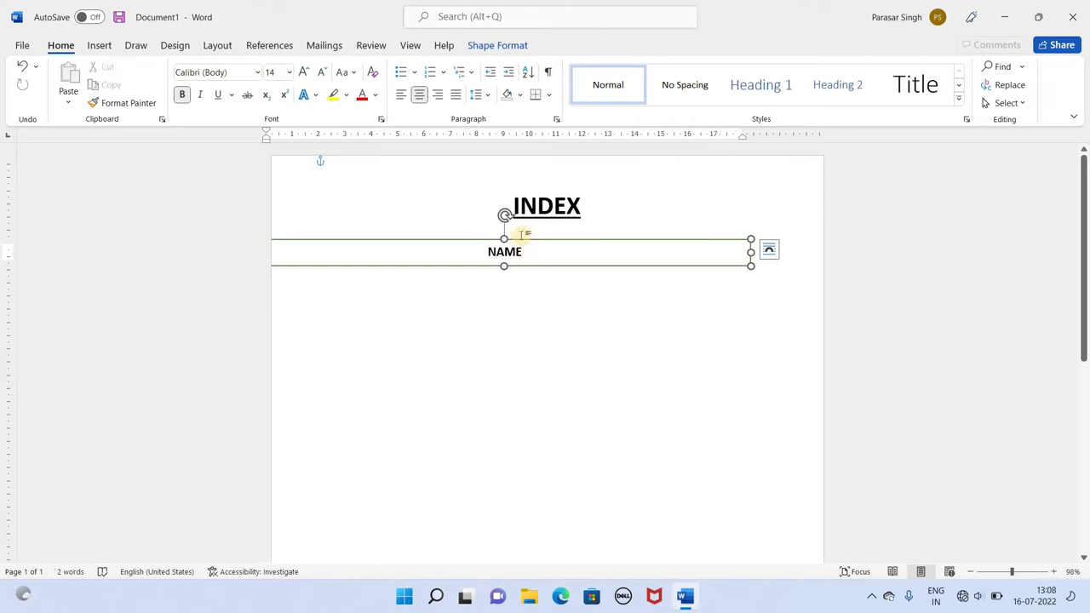
pyautogui.hotkey('ctrl', 'l')
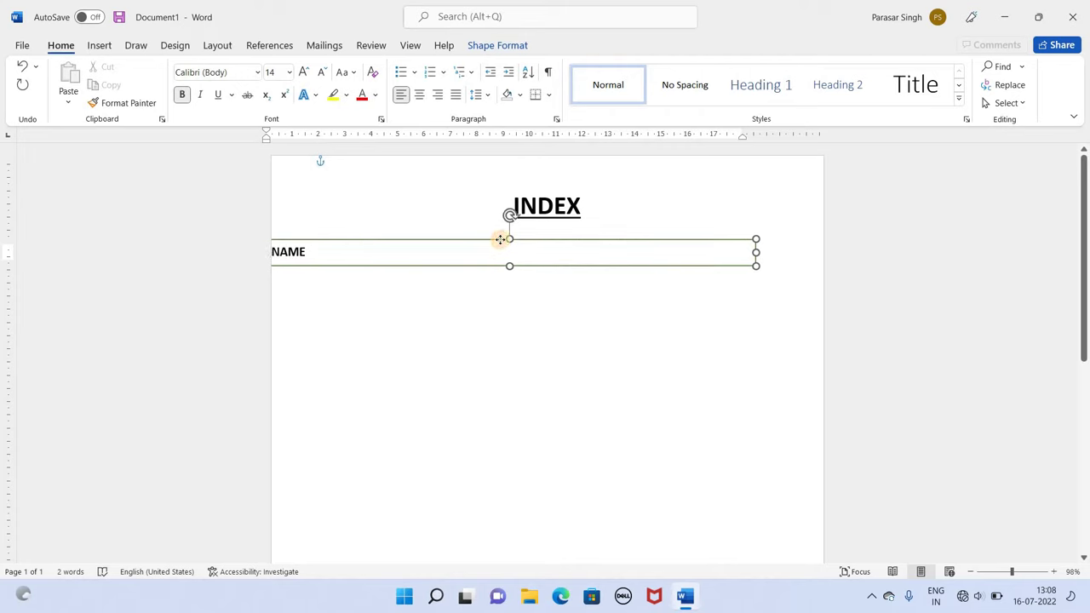
pyautogui.moveTo(485, 242); pyautogui.dragTo(501, 240)
# Complete the line as 'NAME: …… CLASS: …… SUBJECT: ……' and shift it under INDEX.
pyautogui.click(333, 251)
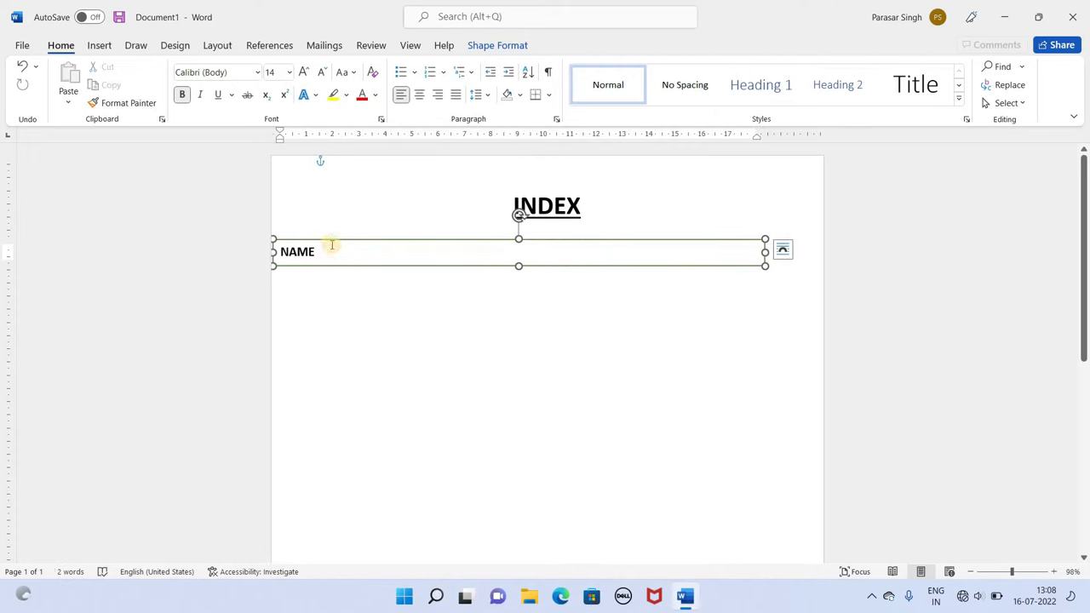
pyautogui.write(': ')
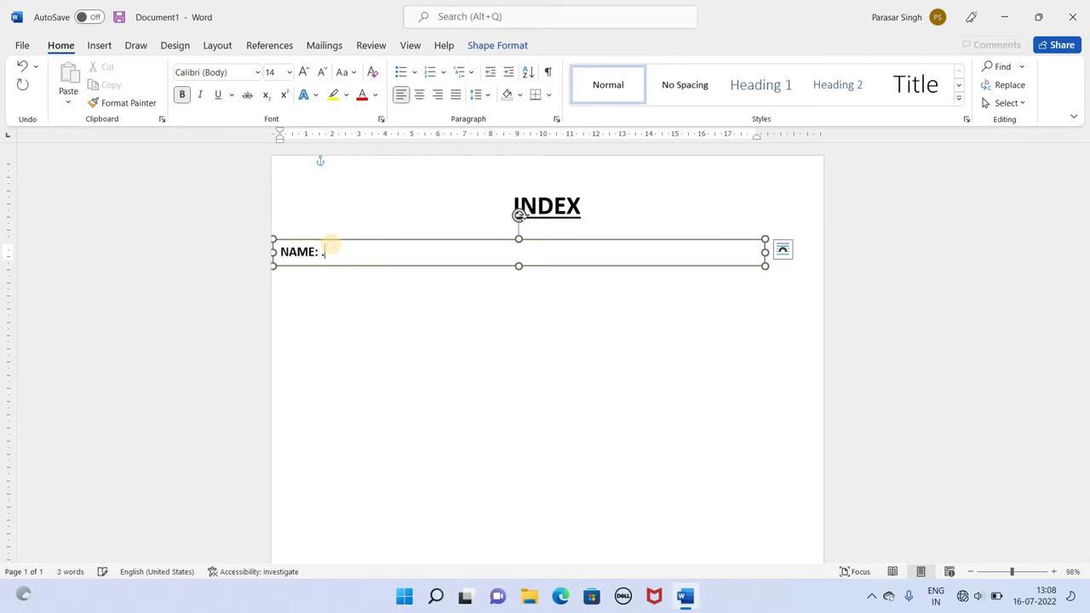
pyautogui.write('..............................................................')
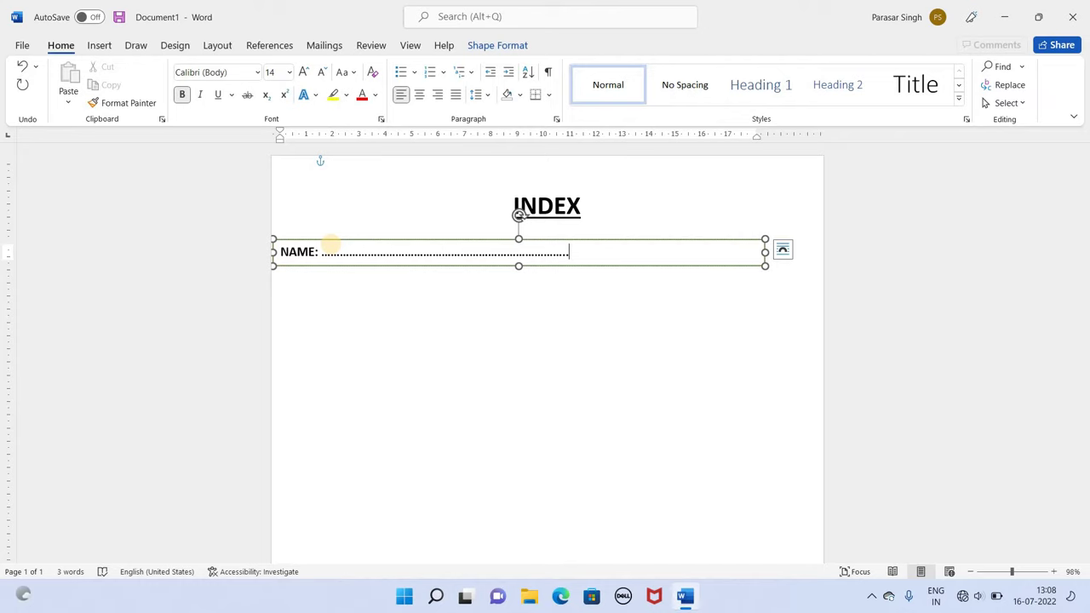
pyautogui.write('CLASS............')
pyautogui.write('SUBJECT......')
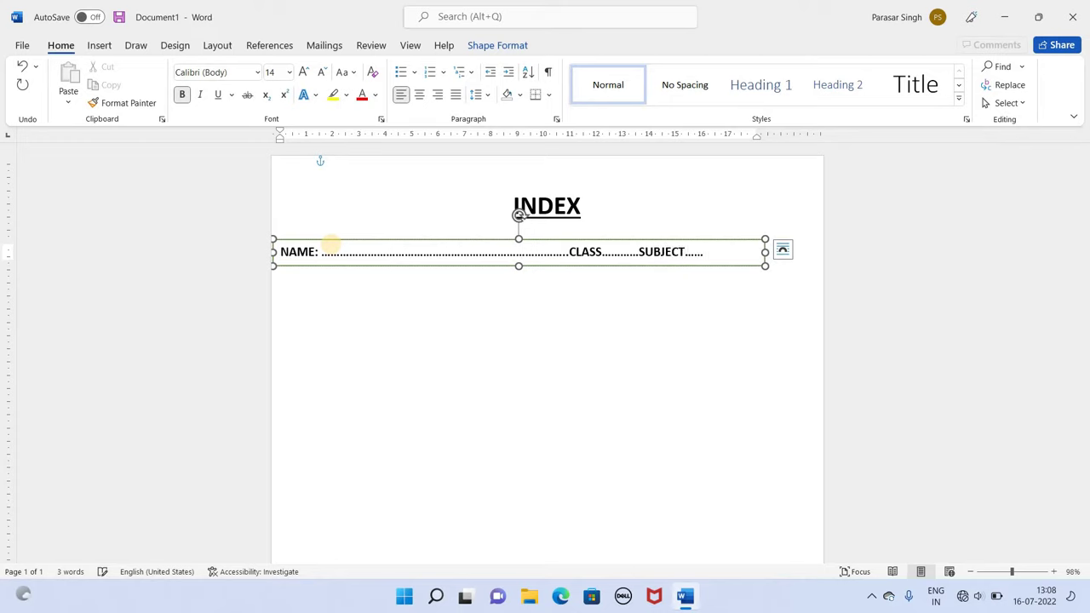
pyautogui.write('....')
pyautogui.write(':')
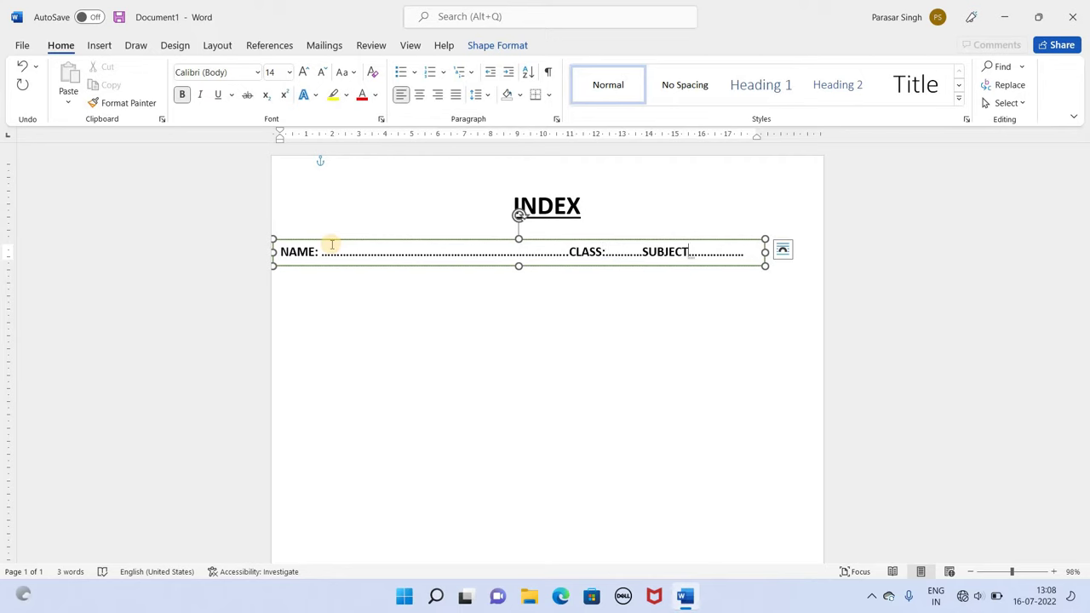
pyautogui.write(':')
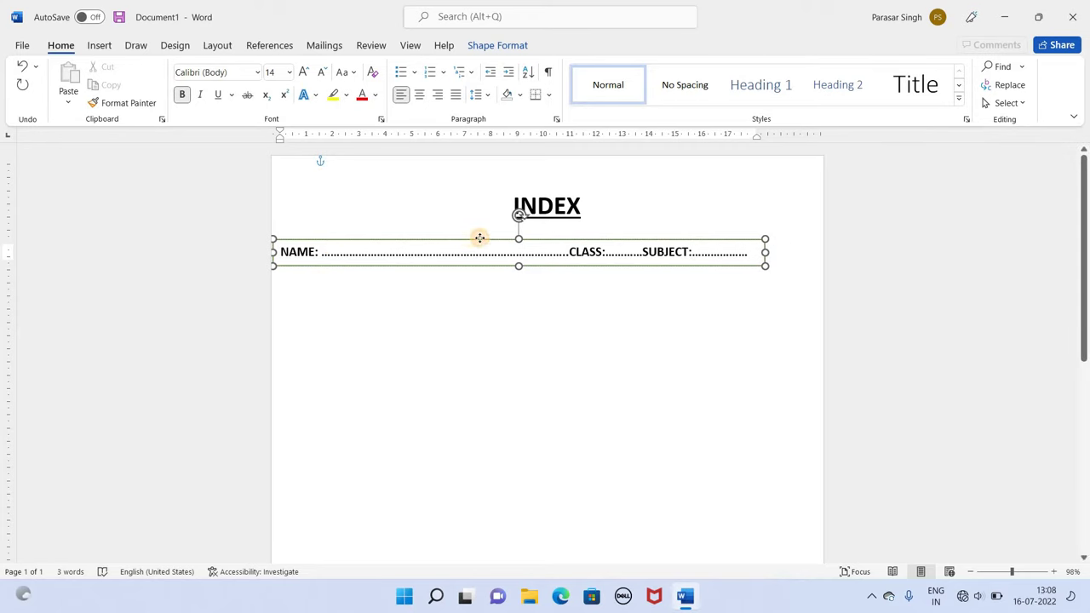
pyautogui.moveTo(479, 238); pyautogui.dragTo(492, 232)
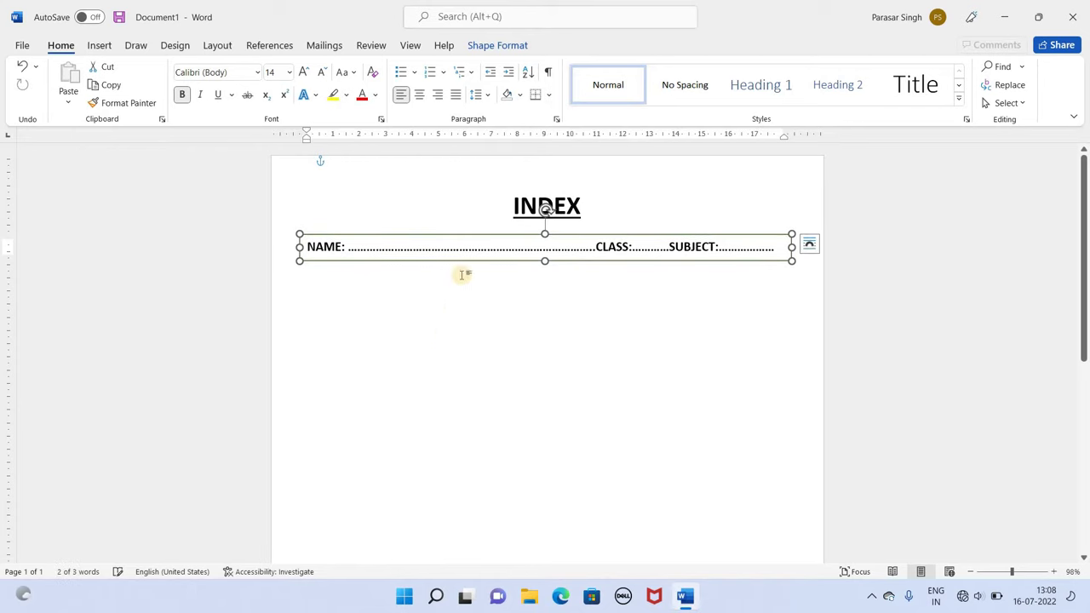
# Start inserting a table from the Insert tab, then dismiss it without inserting.
pyautogui.click(432, 365)
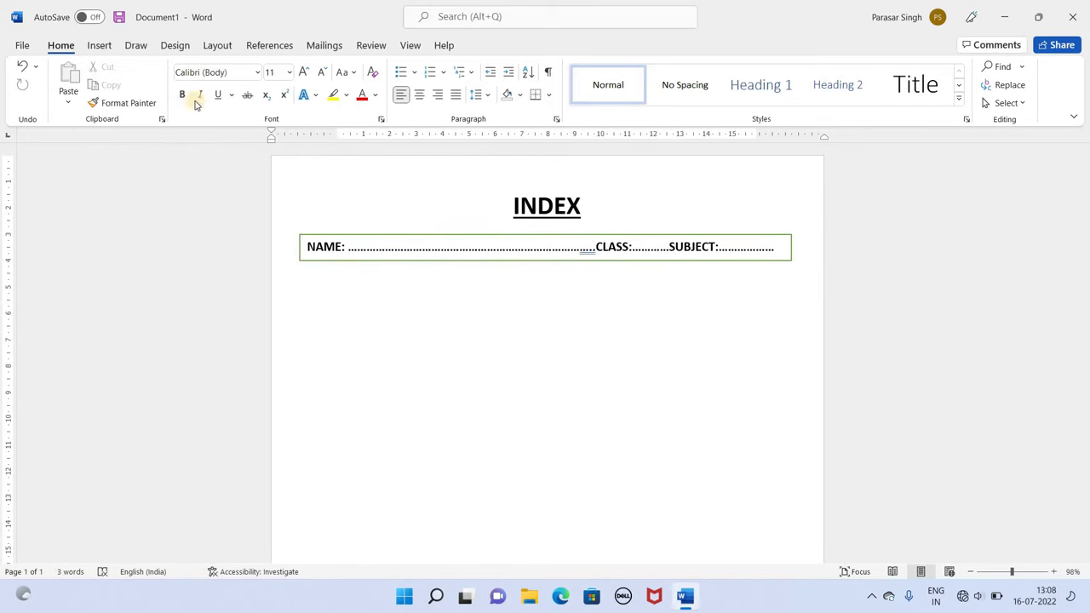
pyautogui.click(102, 46)
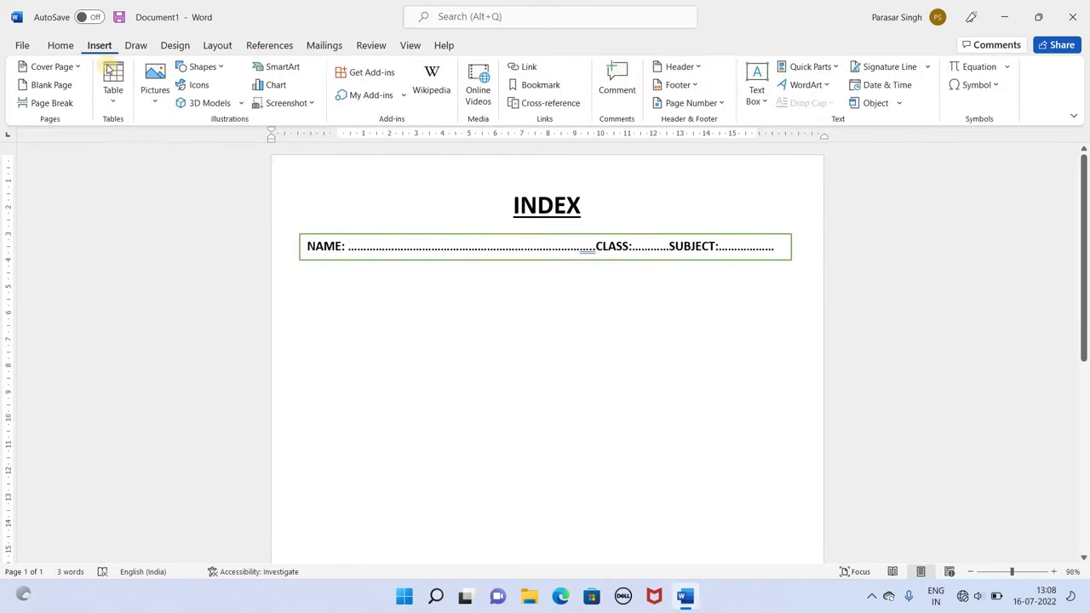
pyautogui.click(114, 100)
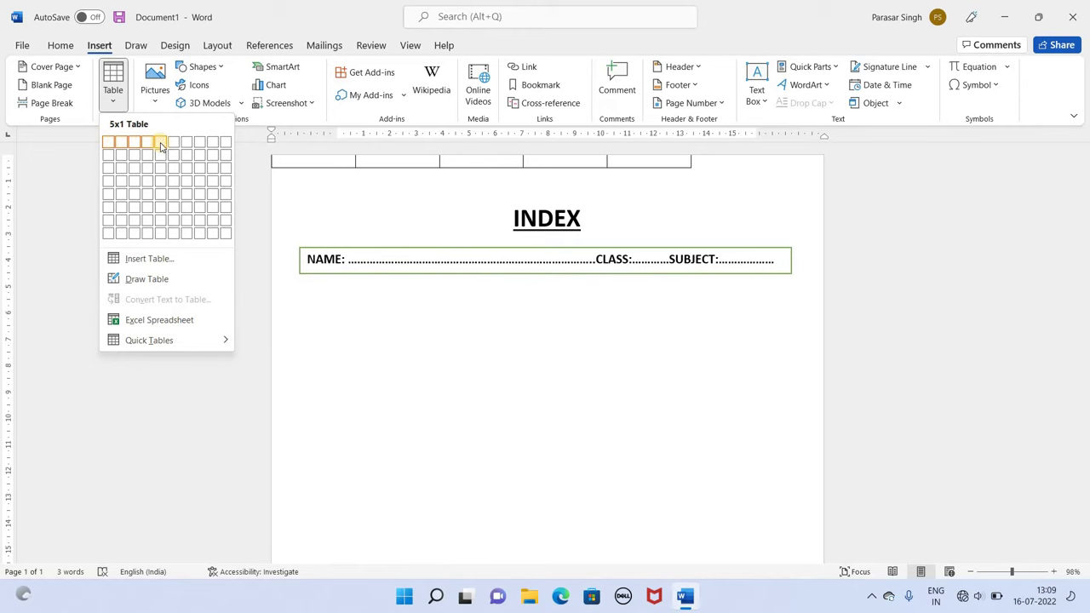
pyautogui.click(329, 303)
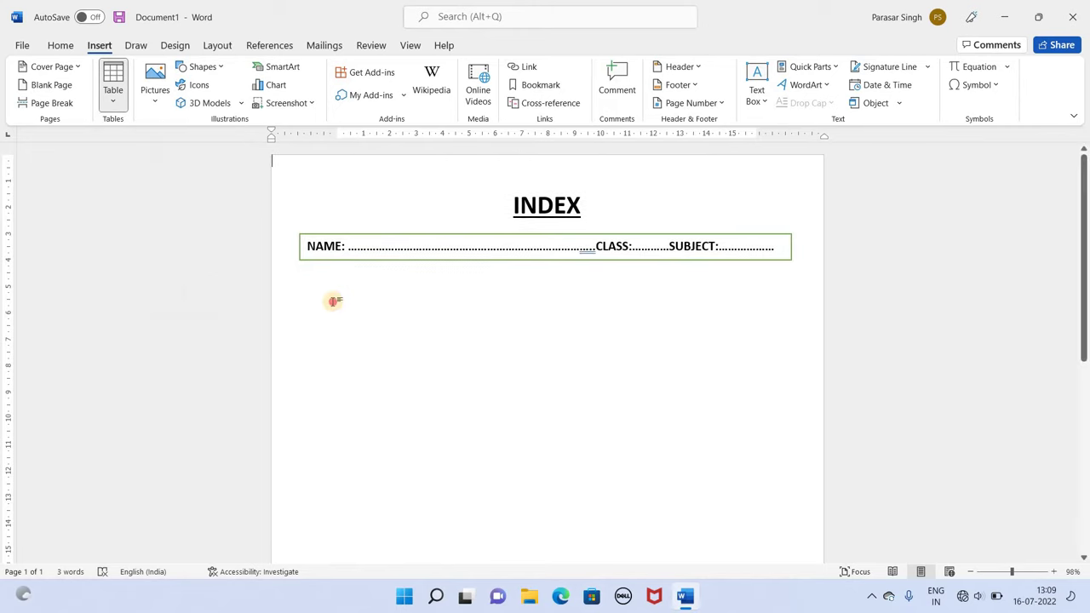
pyautogui.hotkey('ctrl', 'a')
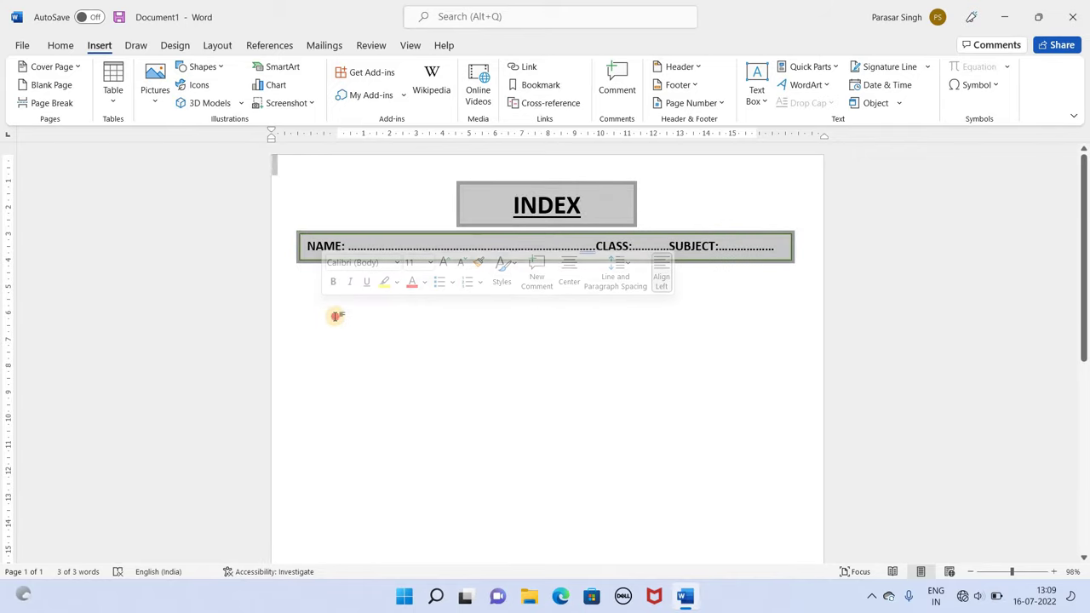
pyautogui.click(334, 308)
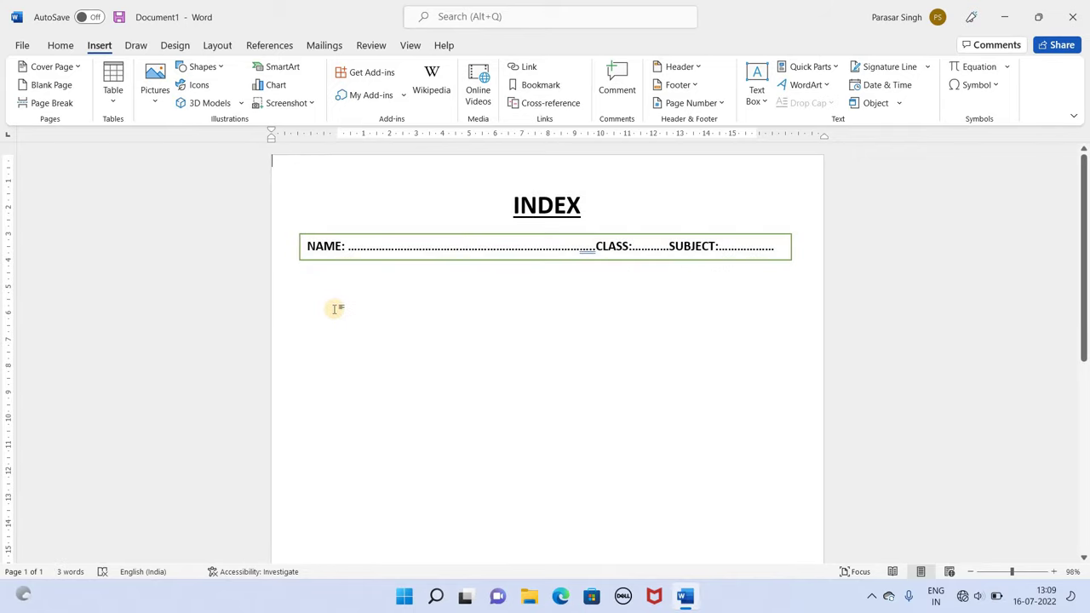
# Set the NAME/CLASS/SUBJECT box to No Outline and place the cursor below it.
pyautogui.click(387, 244)
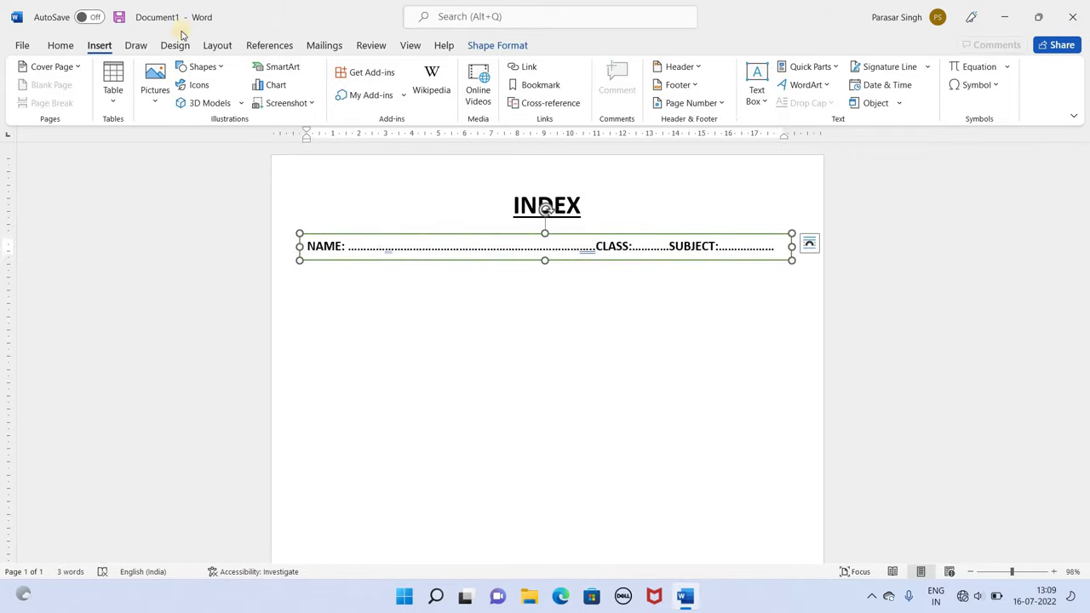
pyautogui.click(482, 45)
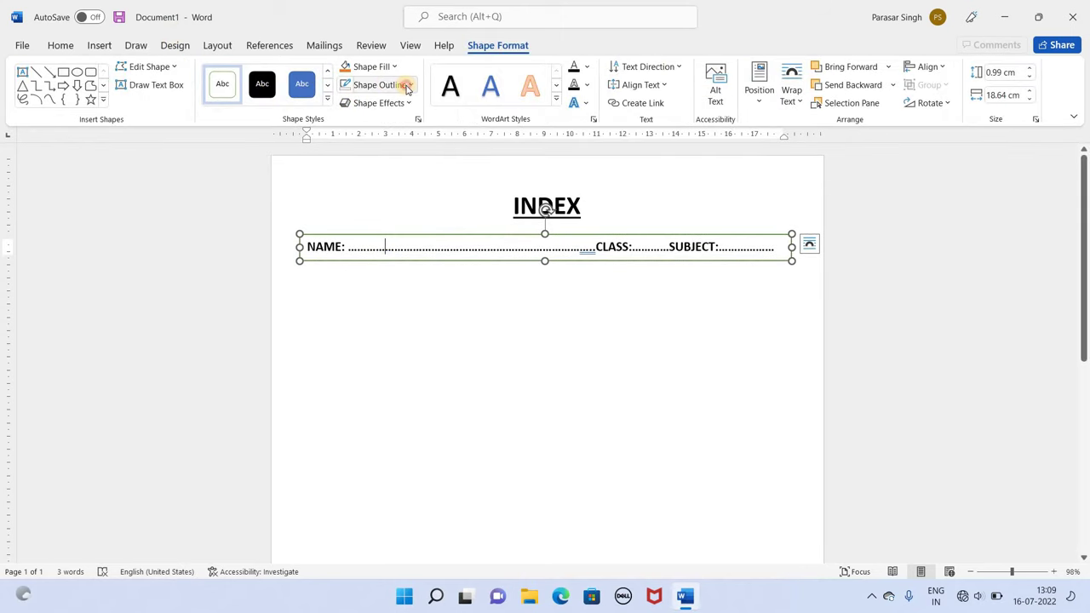
pyautogui.click(406, 85)
pyautogui.click(382, 240)
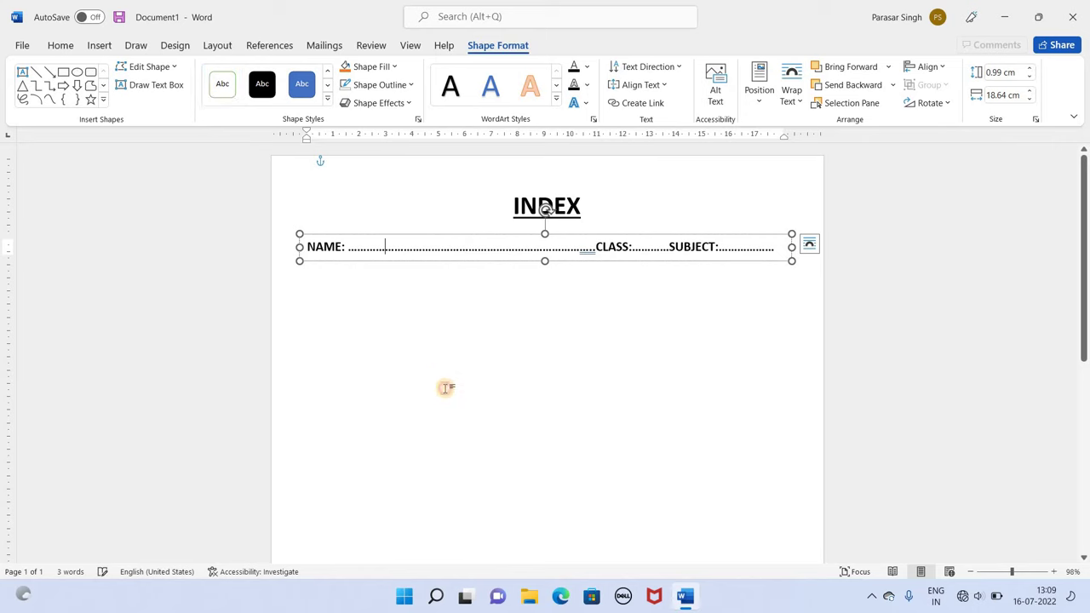
pyautogui.click(445, 388)
pyautogui.click(373, 303)
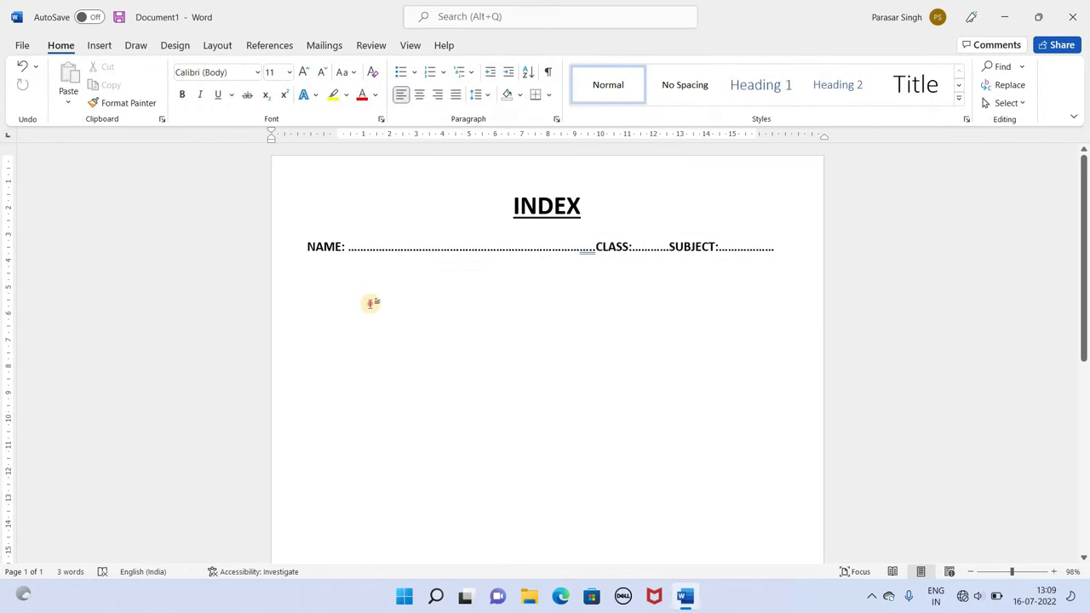
pyautogui.doubleClick(371, 303)
pyautogui.doubleClick(397, 304)
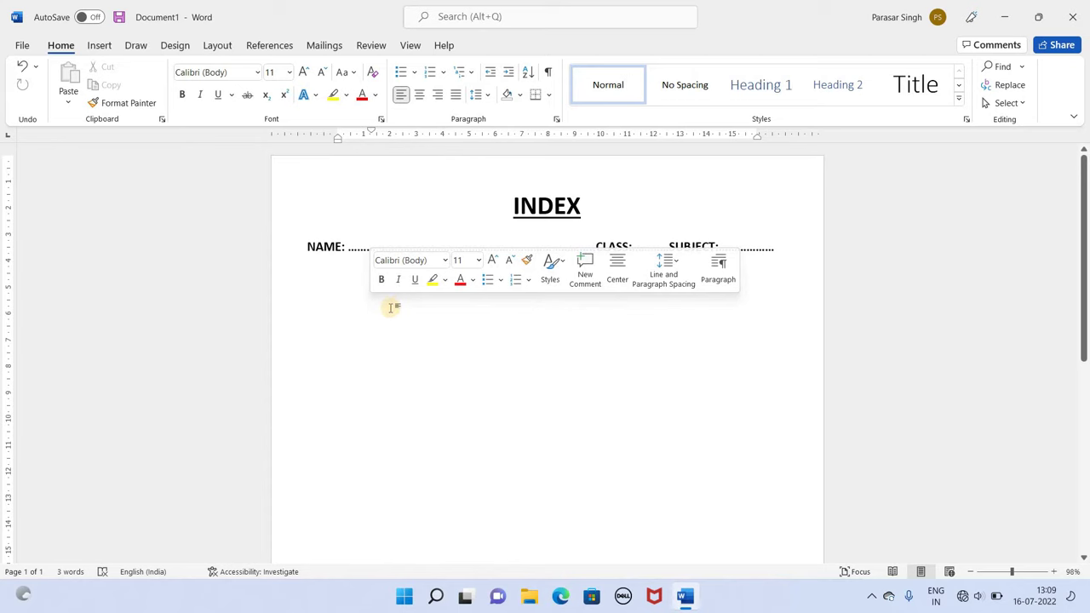
pyautogui.click(99, 45)
# Insert a 5-column, 8-row table and widen it toward the right margin.
pyautogui.click(113, 90)
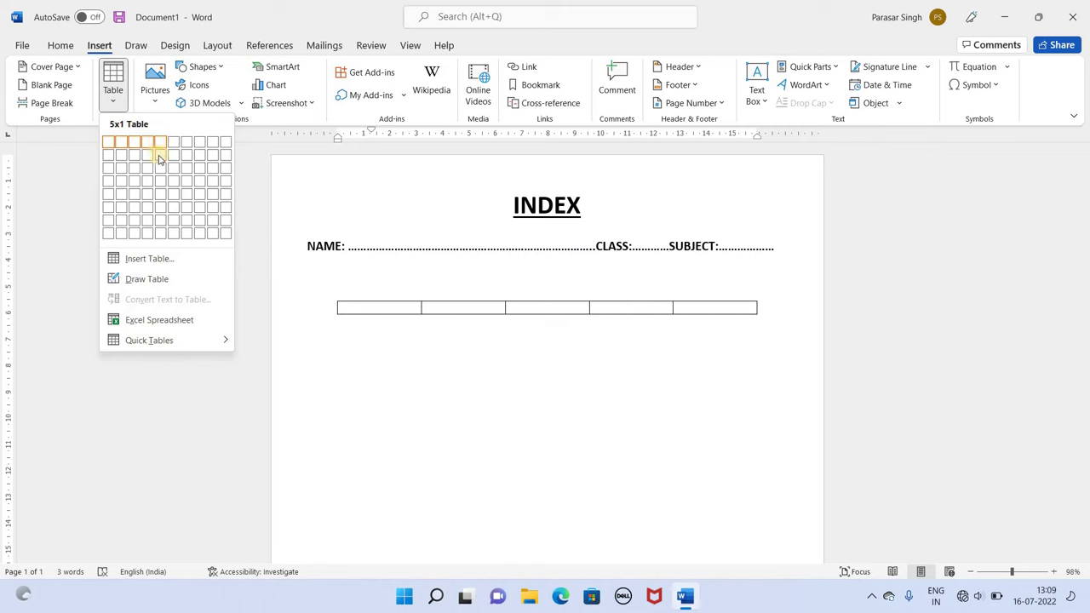
pyautogui.click(160, 232)
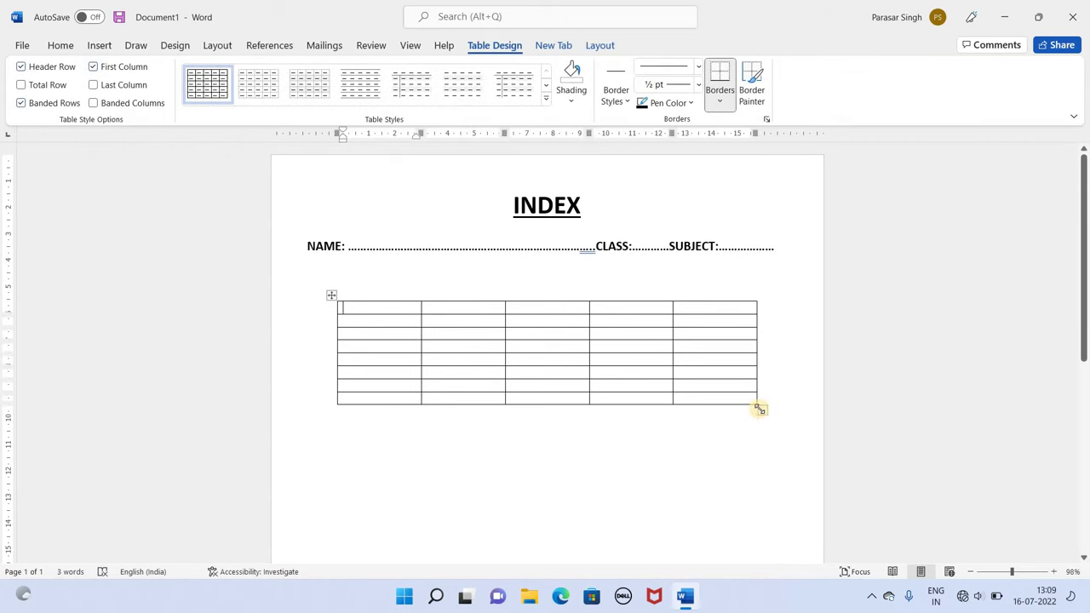
pyautogui.moveTo(762, 409); pyautogui.dragTo(815, 430)
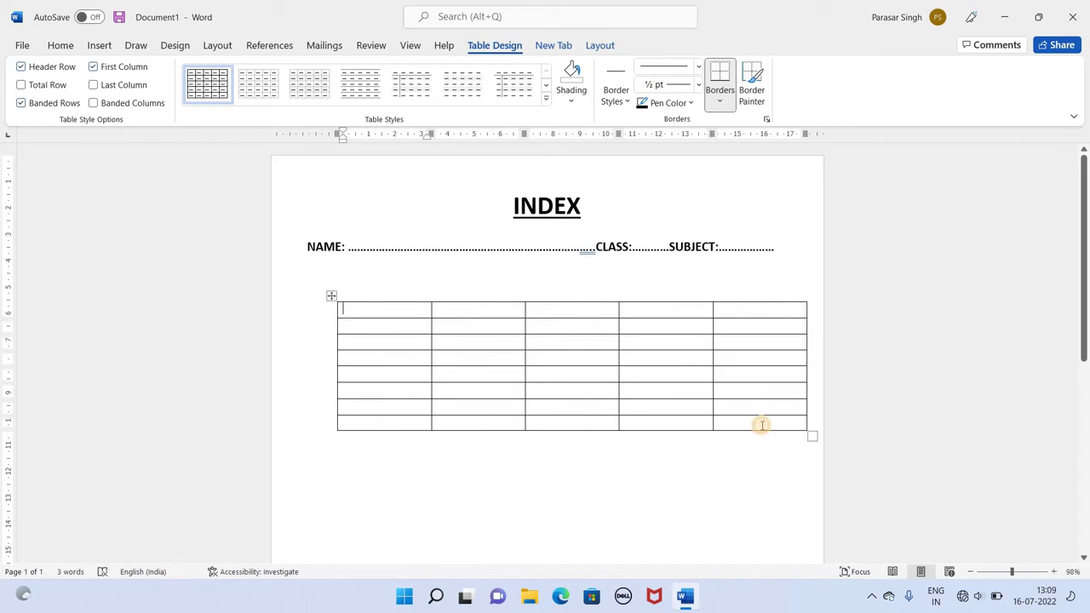
# Add rows to the table's bottom with Tab until it fills the page.
pyautogui.click(761, 423)
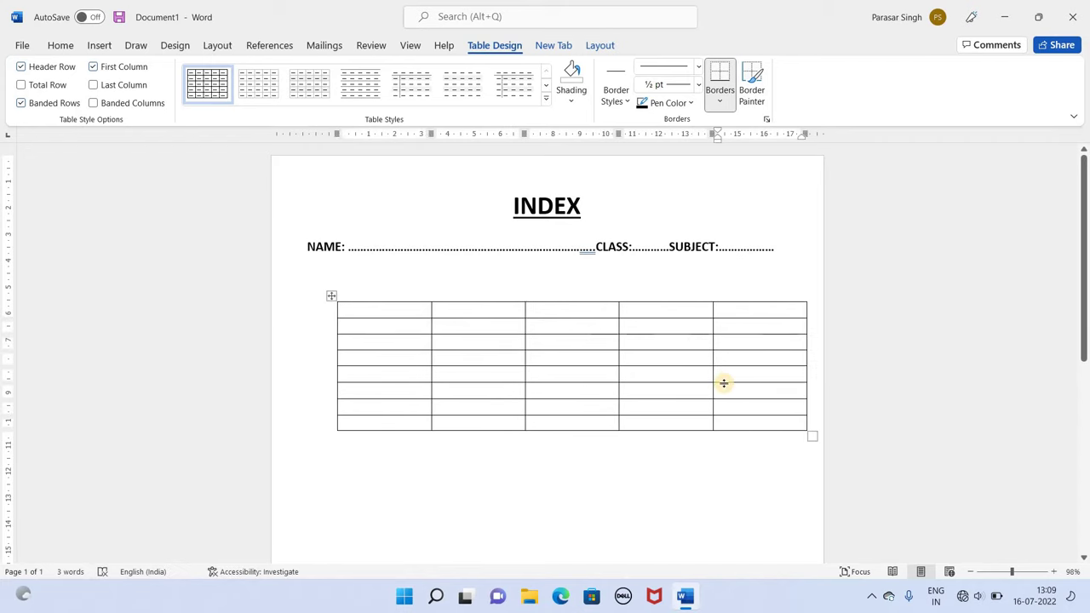
pyautogui.press('Tab')
pyautogui.press('Tab')
pyautogui.press('Tab')
pyautogui.press('Tab')
pyautogui.press('Tab')
pyautogui.press('Tab')
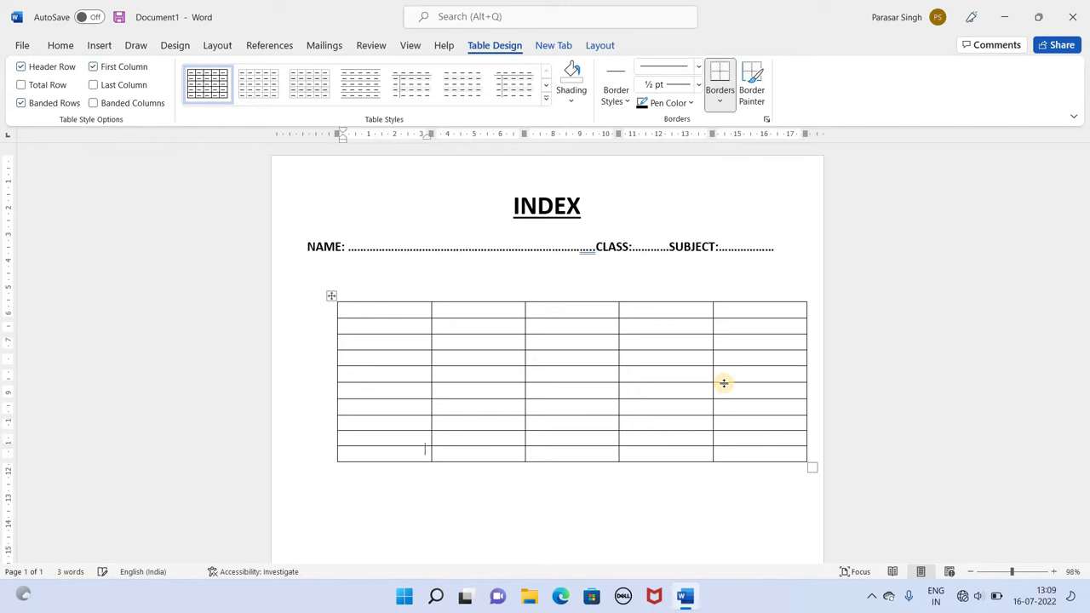
pyautogui.press('Tab')
pyautogui.press('Tab')
pyautogui.press('Tab')
pyautogui.press('Tab')
pyautogui.press('Tab')
pyautogui.press('Tab')
pyautogui.press('Tab')
pyautogui.press('Tab')
pyautogui.press('Tab')
pyautogui.press('Tab')
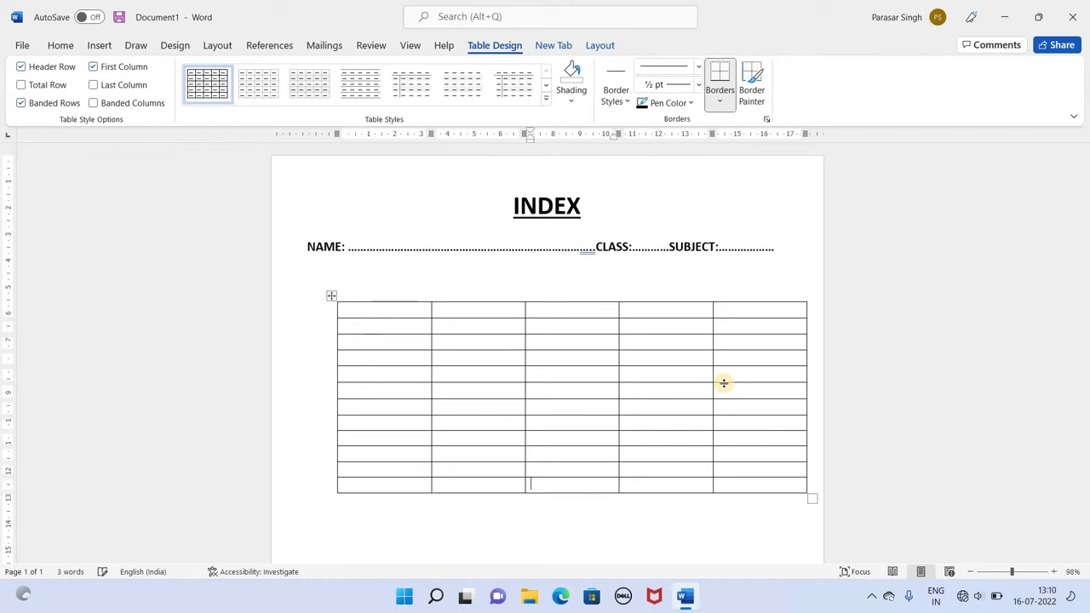
pyautogui.press('Tab')
pyautogui.press('Tab')
pyautogui.press('Tab')
pyautogui.press('Tab')
pyautogui.press('Tab')
pyautogui.scroll(-2, 723, 384)
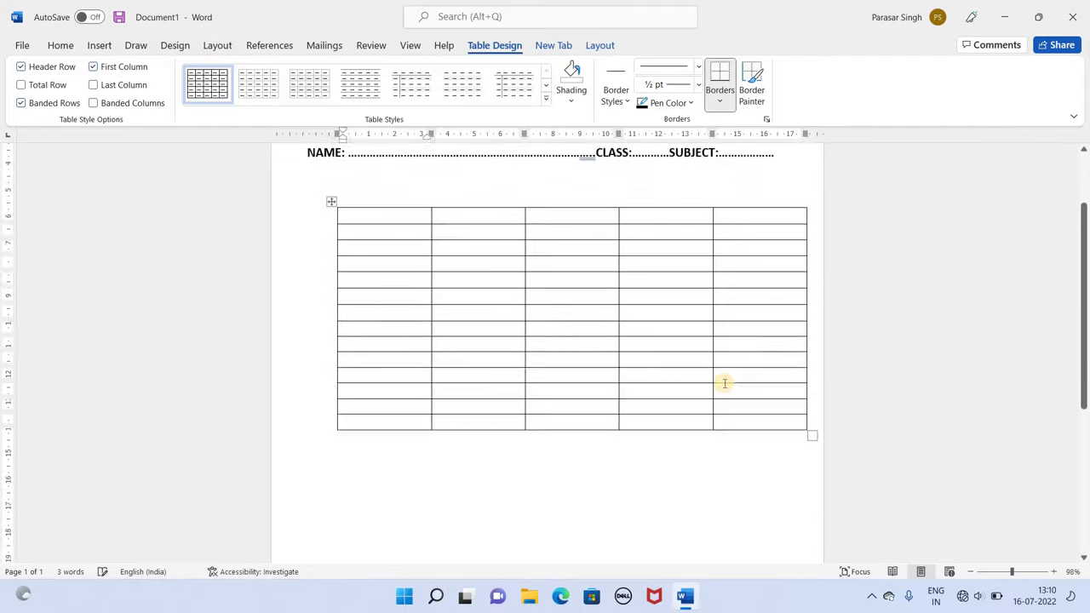
pyautogui.scroll(-3, 724, 383)
pyautogui.press('Tab')
pyautogui.press('Tab')
pyautogui.press('Tab')
pyautogui.press('Tab')
pyautogui.press('Tab')
pyautogui.press('Tab')
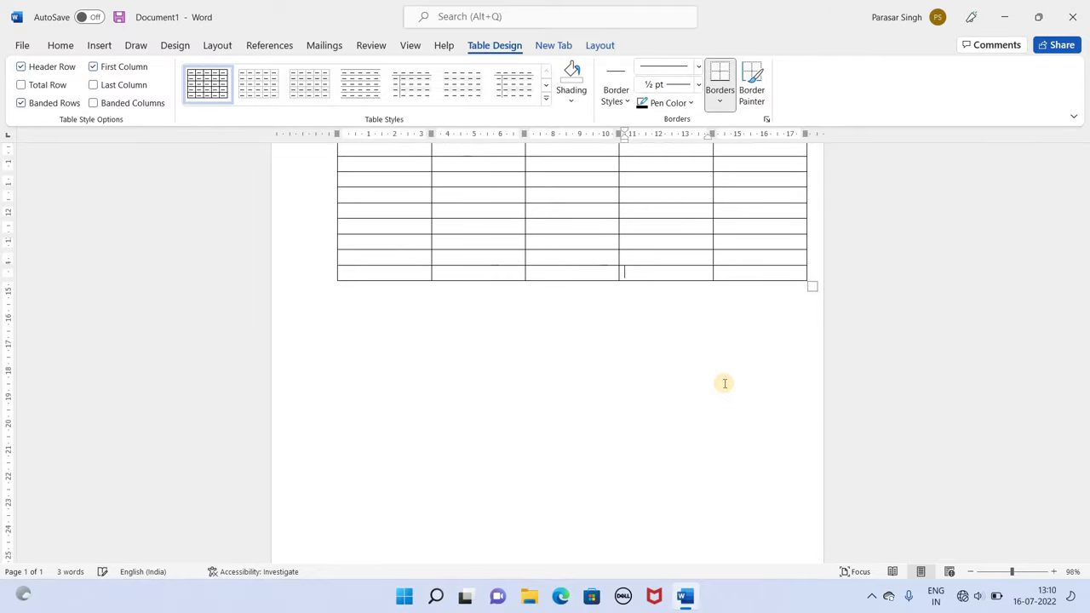
pyautogui.press('Tab')
pyautogui.press('Tab')
pyautogui.press('Tab')
pyautogui.press('Tab')
pyautogui.press('Tab')
pyautogui.press('Tab')
pyautogui.press('Tab')
pyautogui.press('Tab')
pyautogui.press('Tab')
pyautogui.press('Tab')
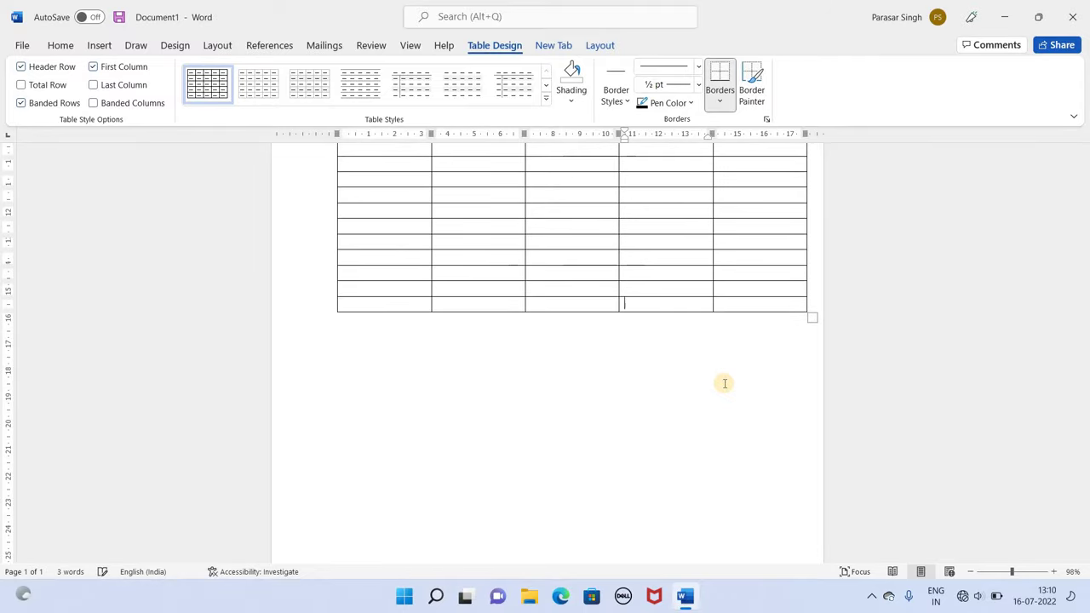
pyautogui.press('Tab')
pyautogui.press('Tab')
pyautogui.press('Tab')
pyautogui.press('Tab')
pyautogui.press('Tab')
pyautogui.press('Tab')
pyautogui.press('Tab')
pyautogui.press('Tab')
pyautogui.press('Tab')
pyautogui.press('Tab')
pyautogui.press('Tab')
pyautogui.press('Tab')
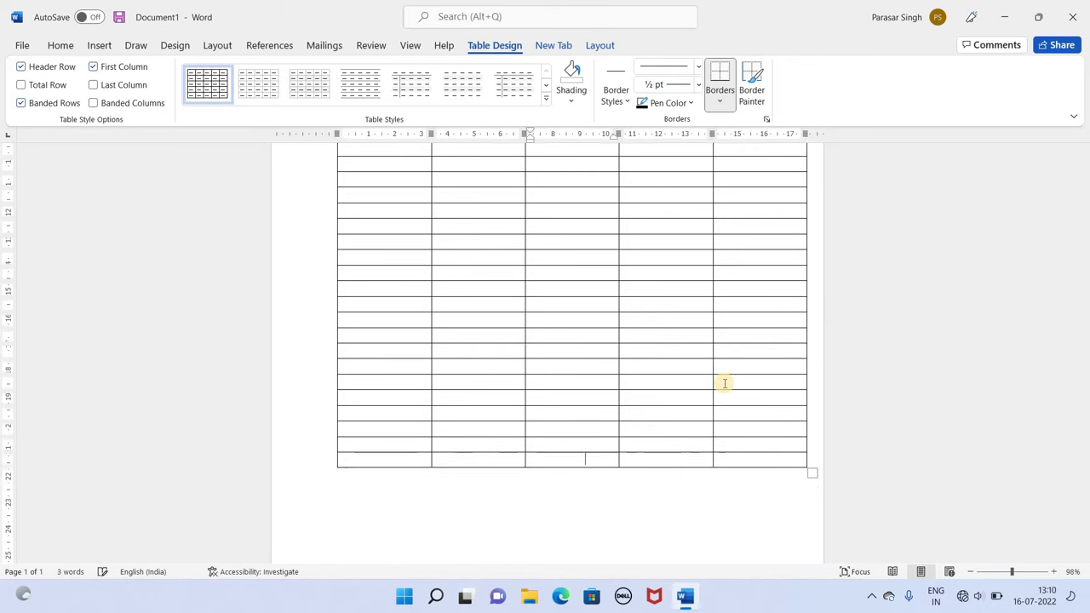
pyautogui.press('Tab')
pyautogui.press('Tab')
pyautogui.press('Tab')
pyautogui.hotkey('ctrl', 'z')
pyautogui.hotkey('ctrl', 'z')
pyautogui.hotkey('ctrl', 'z')
pyautogui.hotkey('ctrl', 'z')
pyautogui.hotkey('ctrl', 'z')
pyautogui.hotkey('ctrl', 'z')
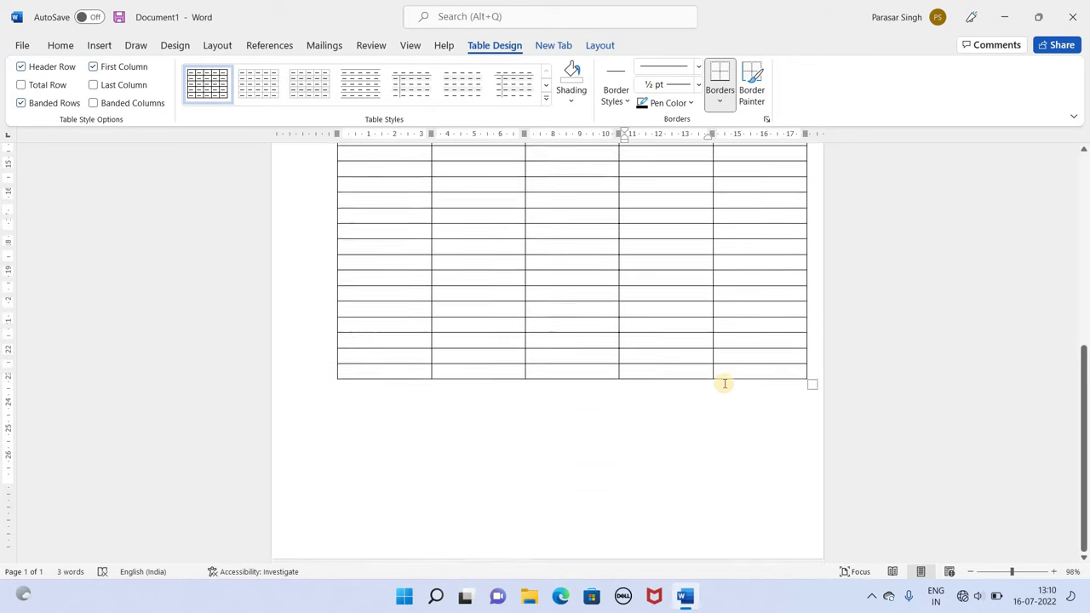
pyautogui.hotkey('ctrl', 'z')
pyautogui.press('Tab')
pyautogui.press('Tab')
pyautogui.press('Tab')
pyautogui.press('Tab')
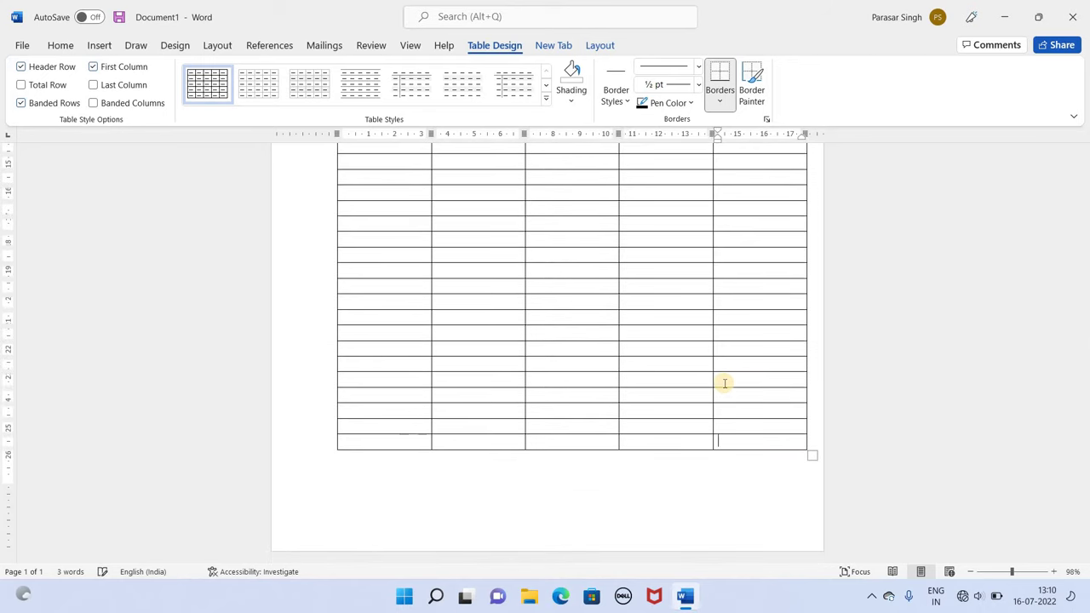
pyautogui.press('Tab')
pyautogui.press('Tab')
pyautogui.press('Tab')
pyautogui.press('Tab')
pyautogui.press('Tab')
pyautogui.press('Tab')
pyautogui.press('Tab')
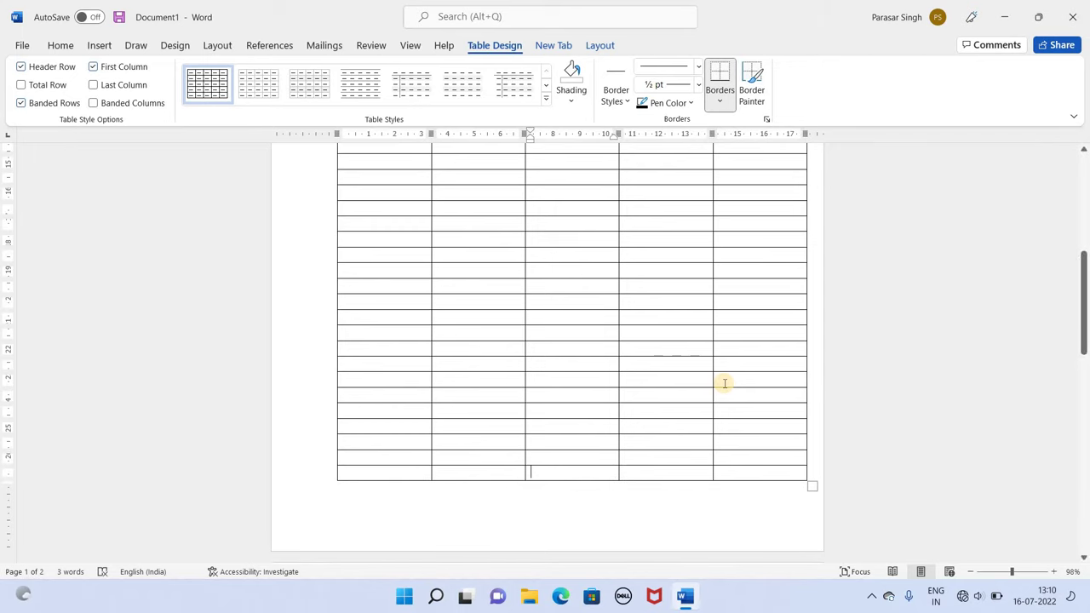
pyautogui.press('Tab')
pyautogui.press('Tab')
pyautogui.press('Tab')
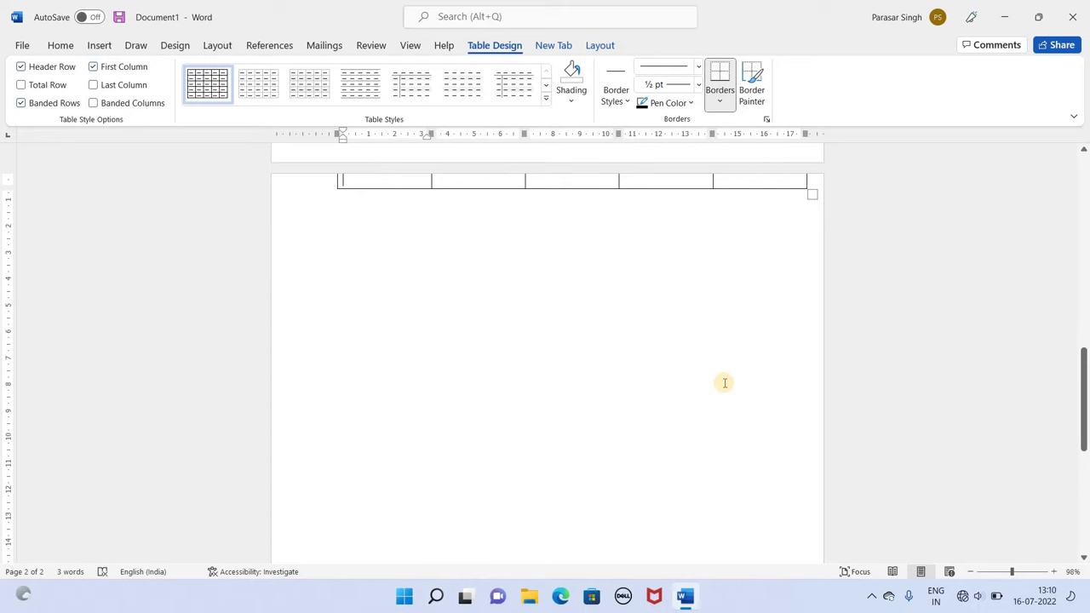
# Make the table slightly narrower at its right edge.
pyautogui.scroll(3, 725, 382)
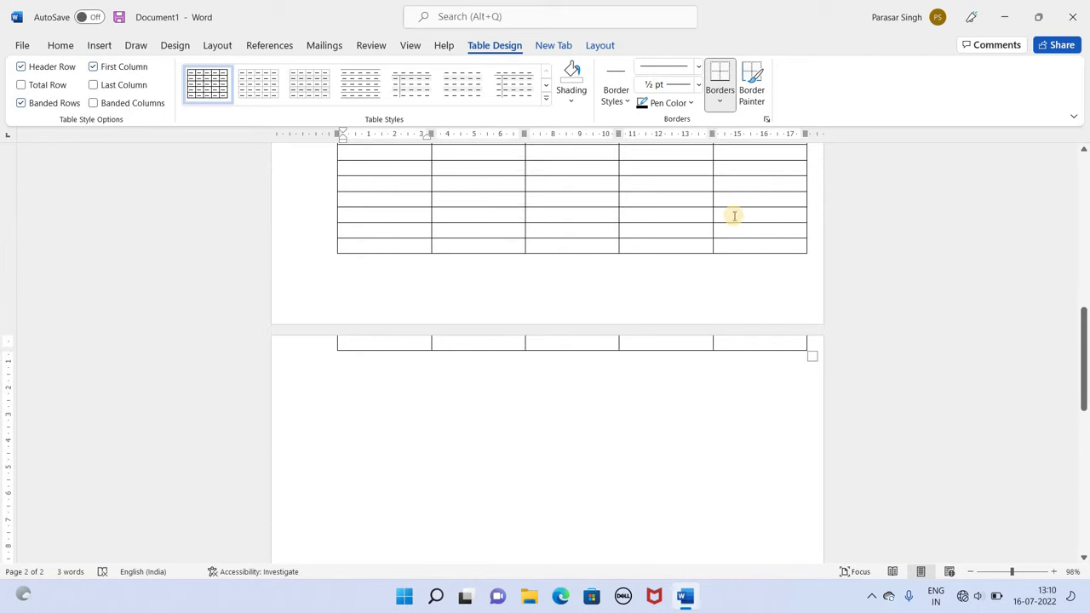
pyautogui.scroll(2, 804, 443)
pyautogui.moveTo(811, 482); pyautogui.dragTo(793, 397)
pyautogui.scroll(5, 720, 390)
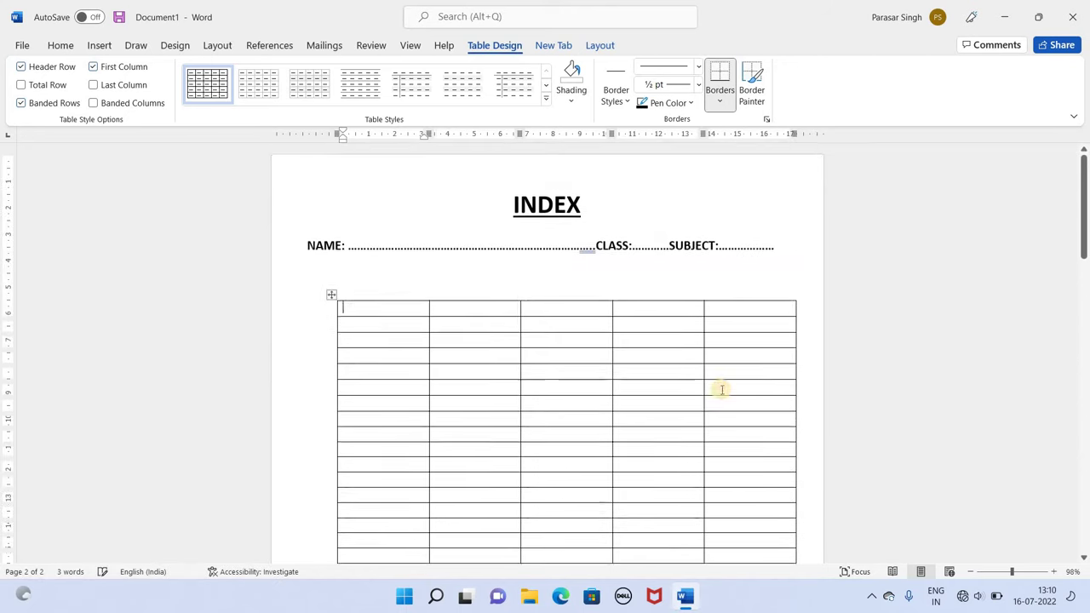
# Move the whole table up-left so it aligns under the NAME line.
pyautogui.click(330, 293)
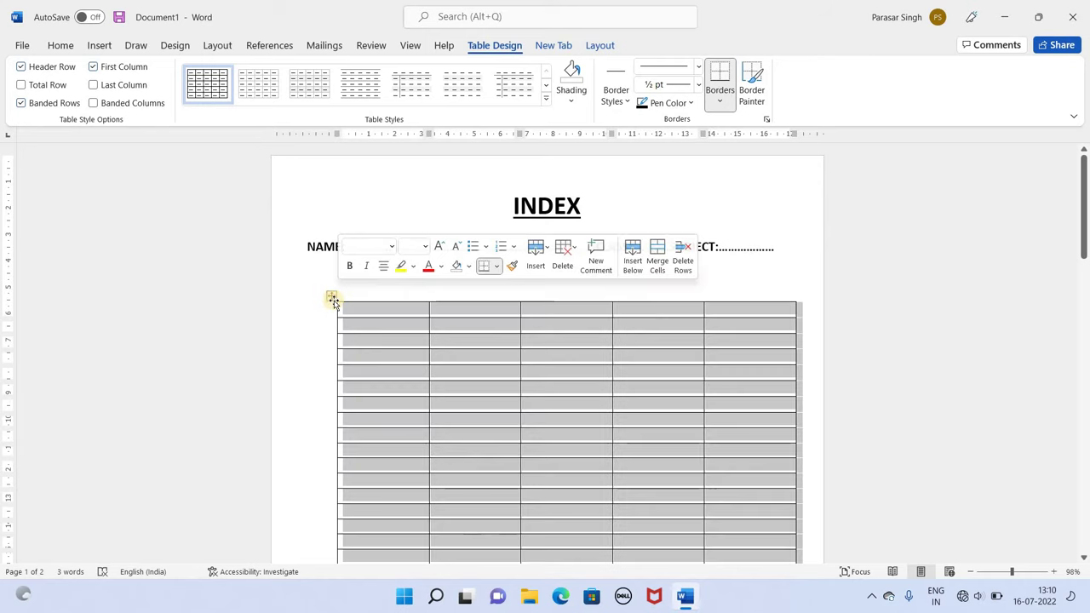
pyautogui.click(316, 289)
pyautogui.click(331, 296)
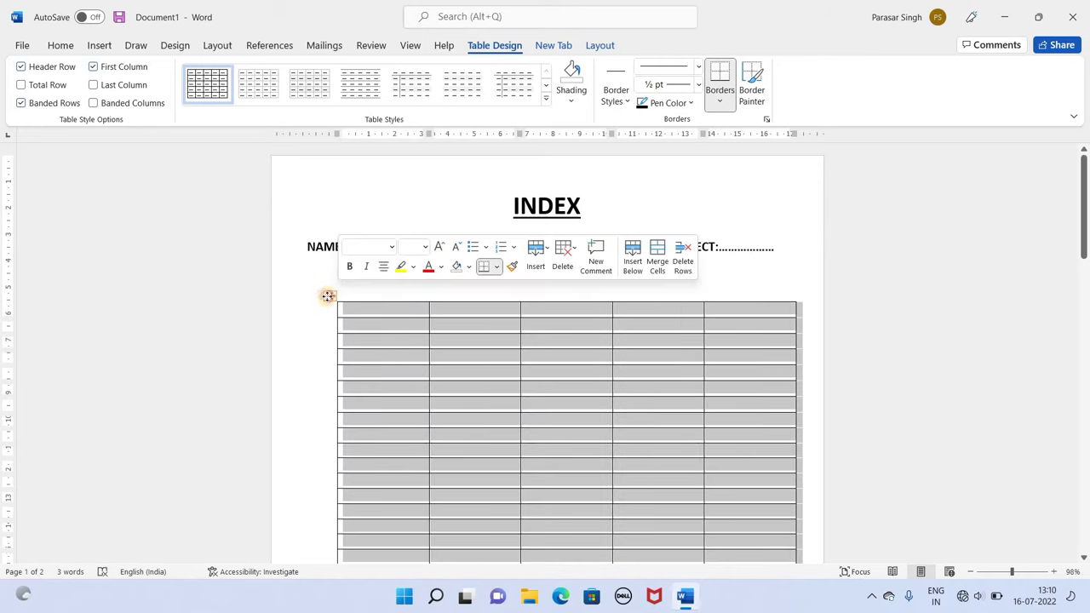
pyautogui.click(310, 281)
pyautogui.moveTo(310, 281)
pyautogui.mouseDown()
pyautogui.moveTo(300, 282)
pyautogui.moveTo(306, 270)
pyautogui.mouseUp()
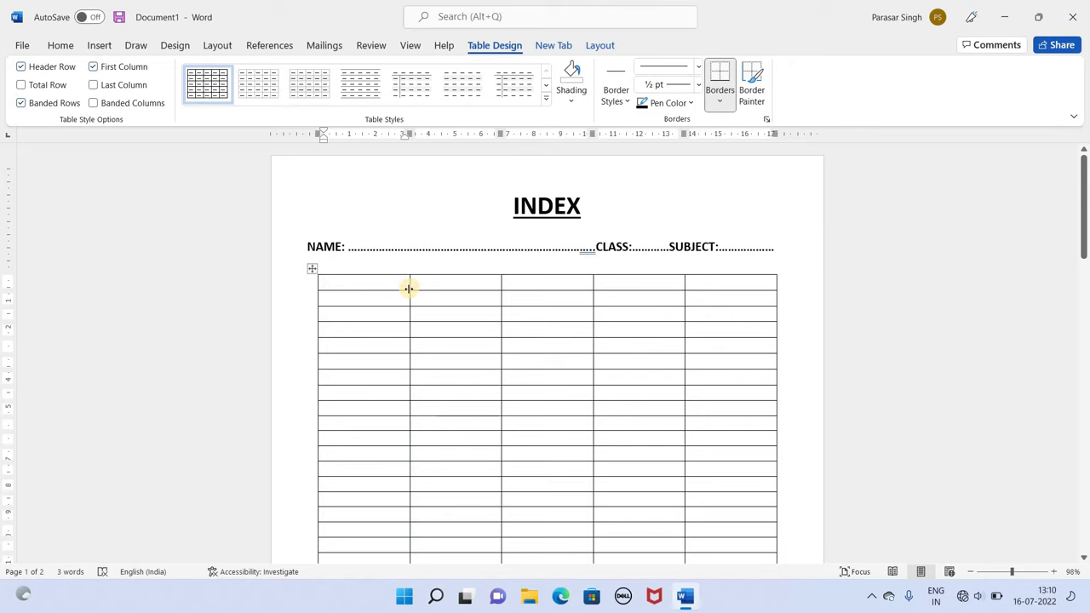
# Narrow the first and last columns and widen the third column.
pyautogui.moveTo(410, 288); pyautogui.dragTo(380, 288)
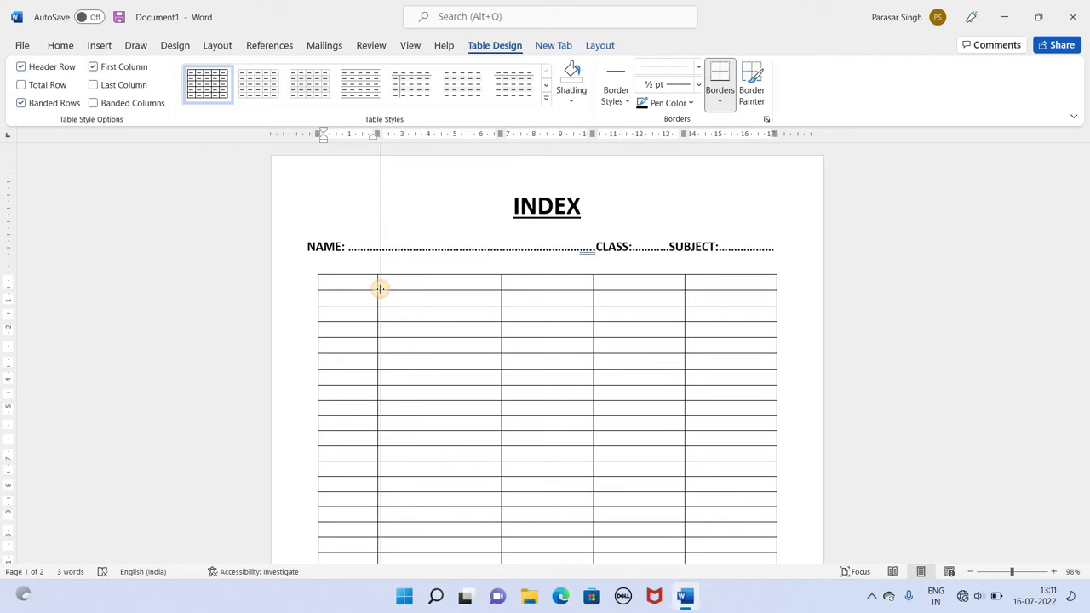
pyautogui.moveTo(380, 288); pyautogui.dragTo(380, 289)
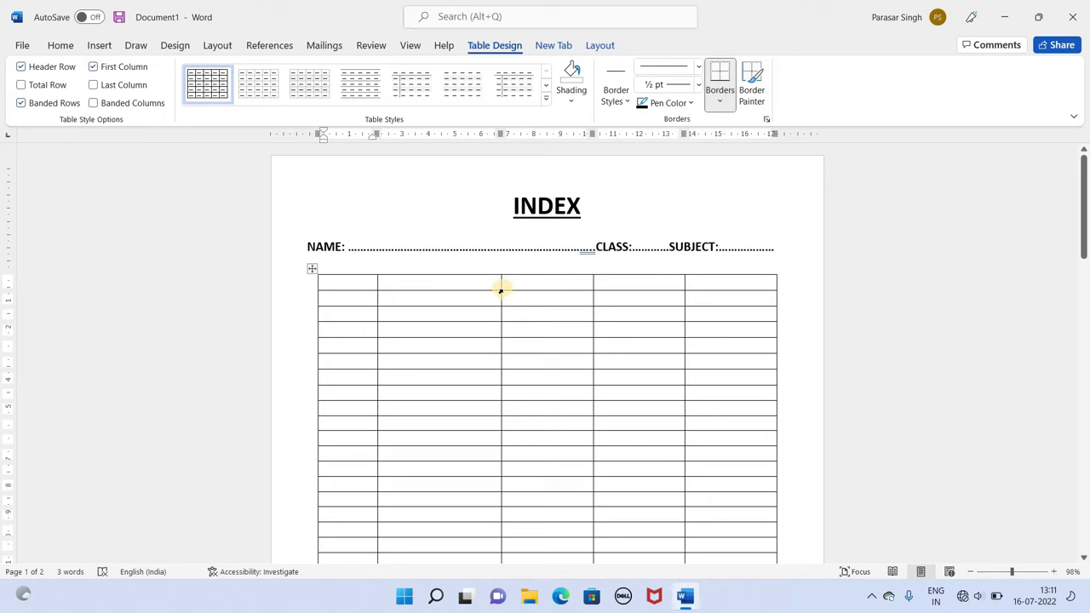
pyautogui.moveTo(501, 288); pyautogui.dragTo(436, 287)
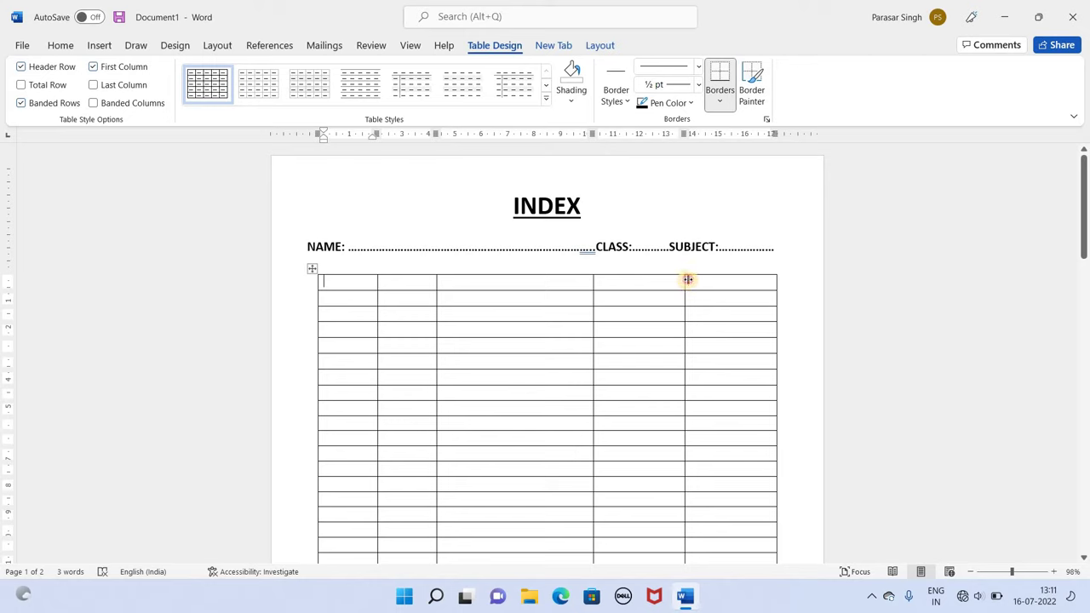
pyautogui.moveTo(686, 278); pyautogui.dragTo(715, 280)
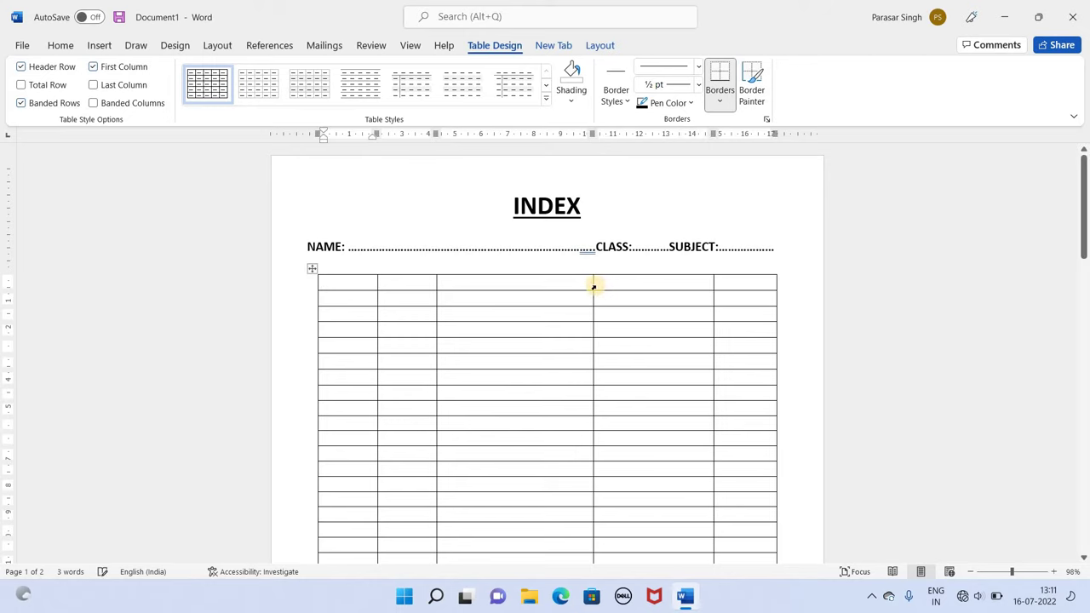
pyautogui.moveTo(600, 282); pyautogui.dragTo(648, 286)
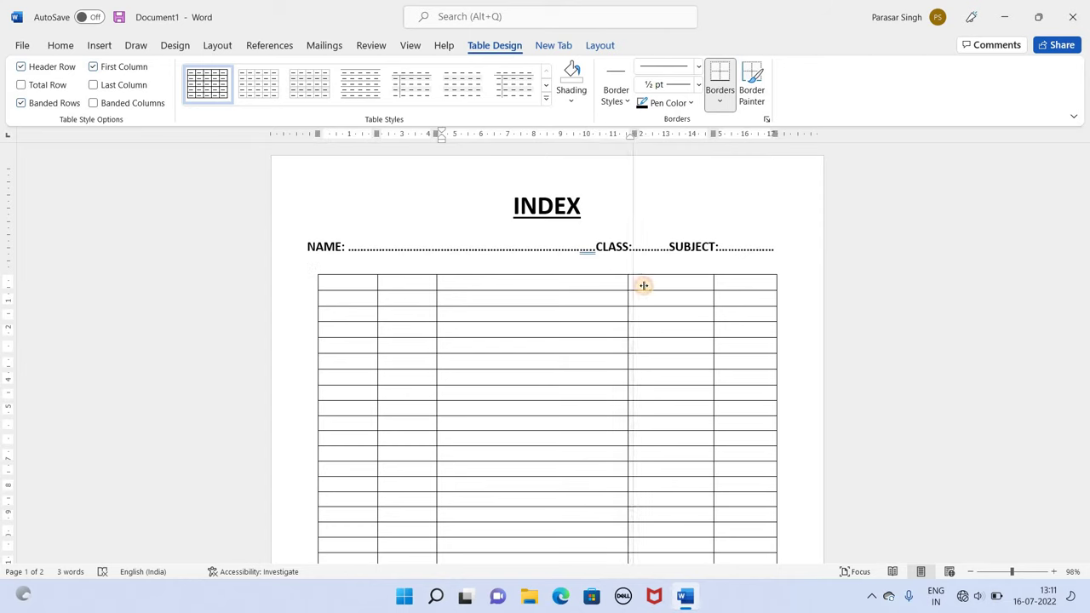
# Enter S.NO, DATE, TOPIC, PAGE NO. and SIGNATURE across the five first-row cells.
pyautogui.click(348, 281)
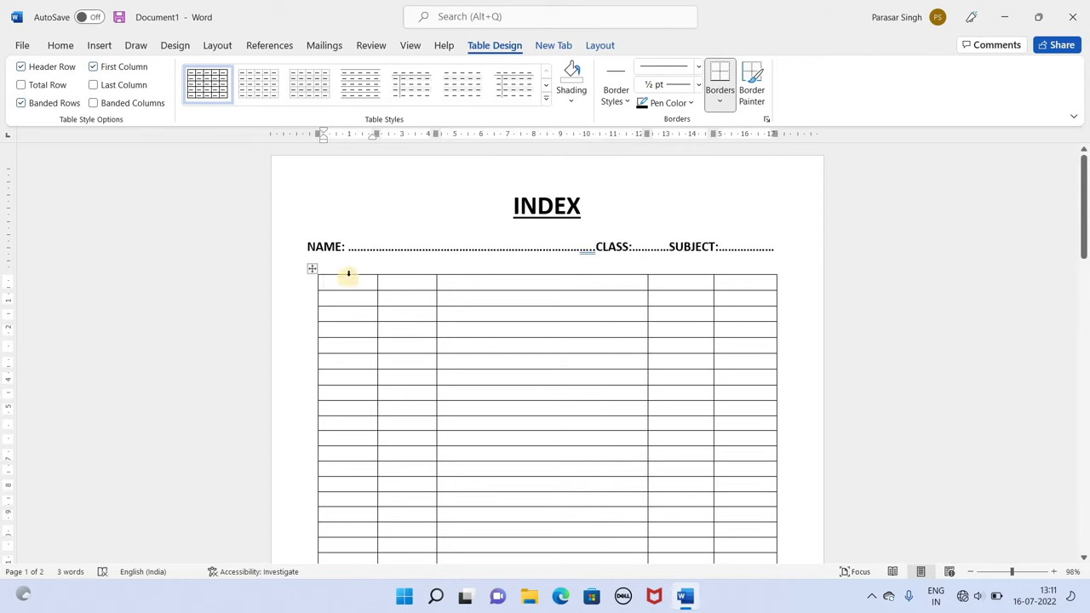
pyautogui.write('S.NO')
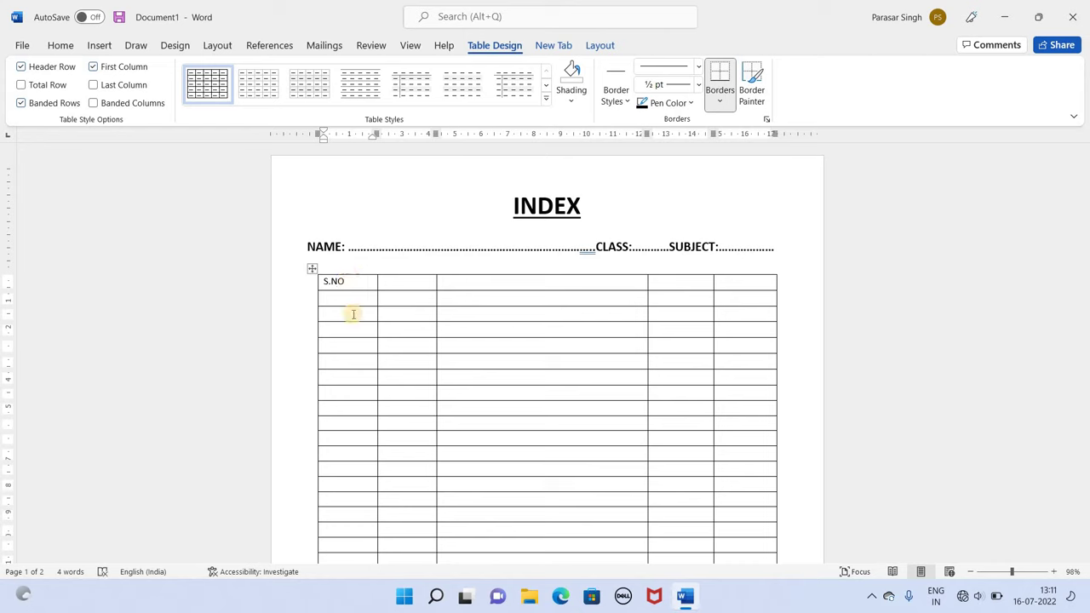
pyautogui.click(407, 283)
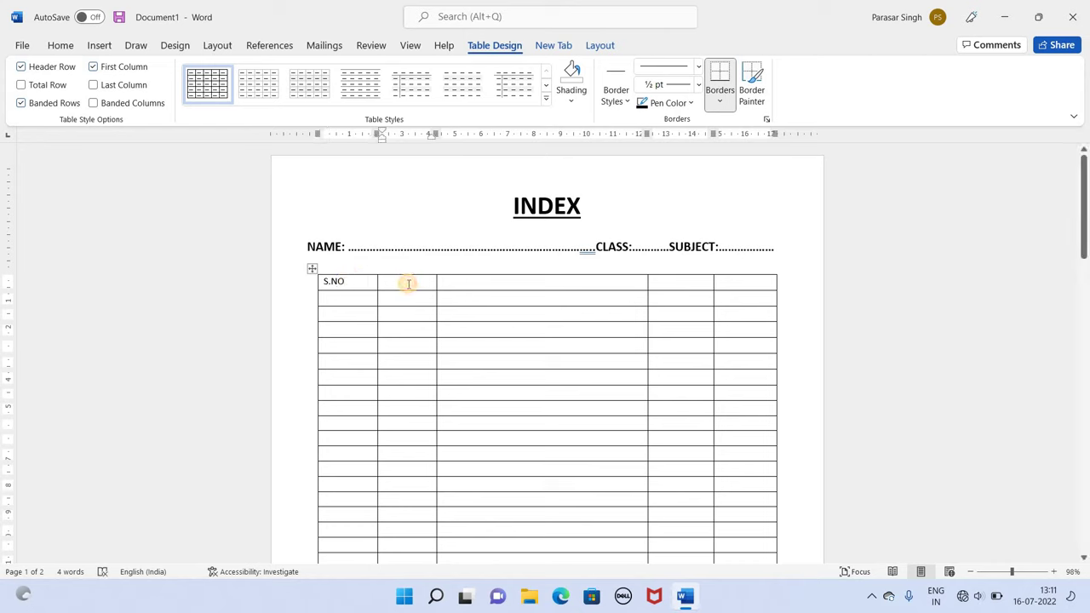
pyautogui.write('DATE')
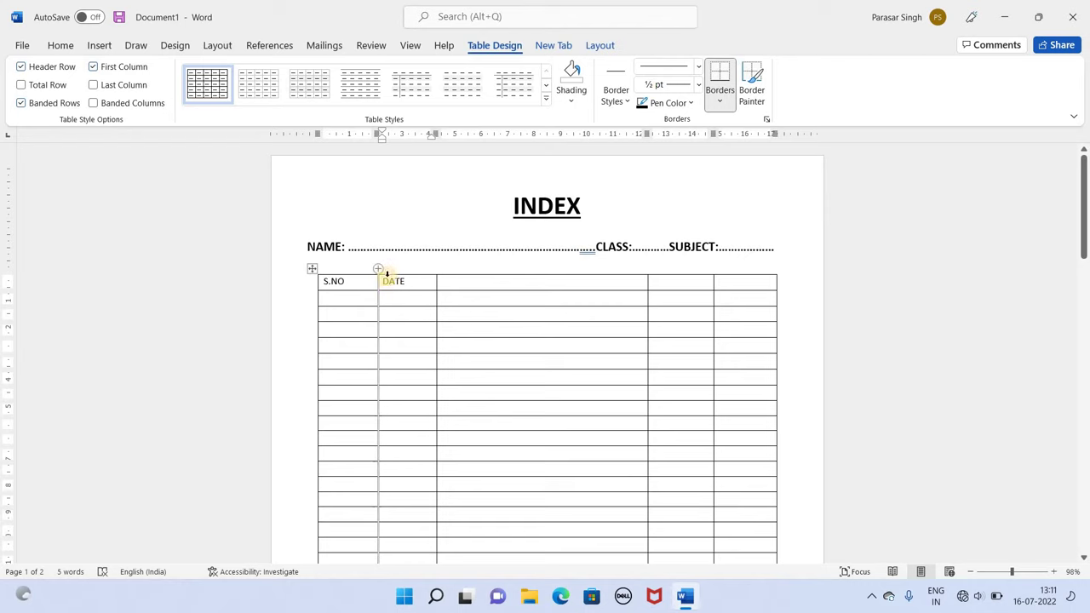
pyautogui.click(482, 281)
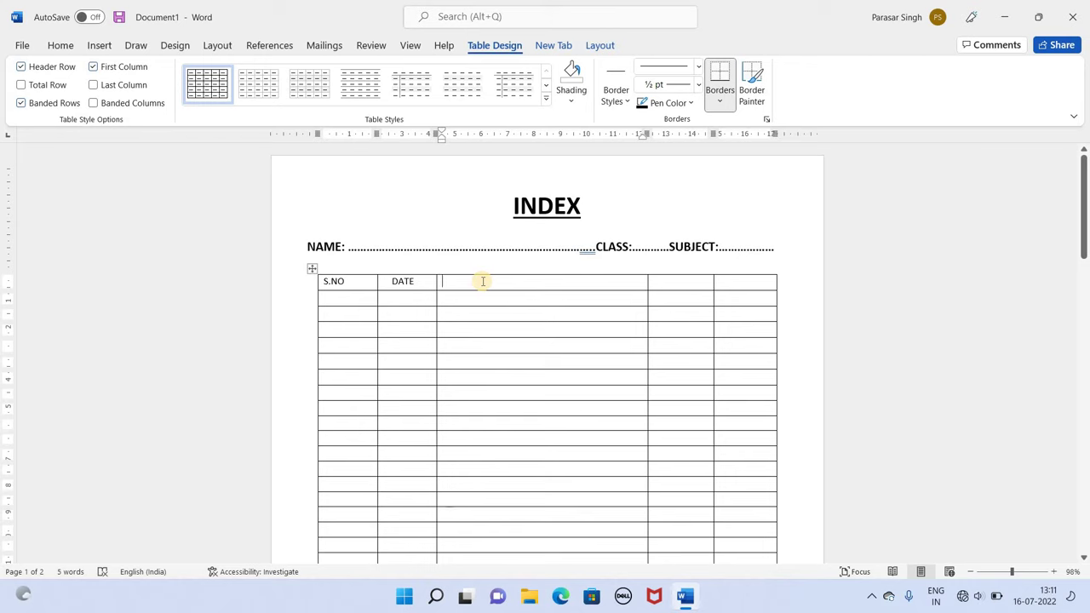
pyautogui.write('TOPIC')
pyautogui.click(444, 280)
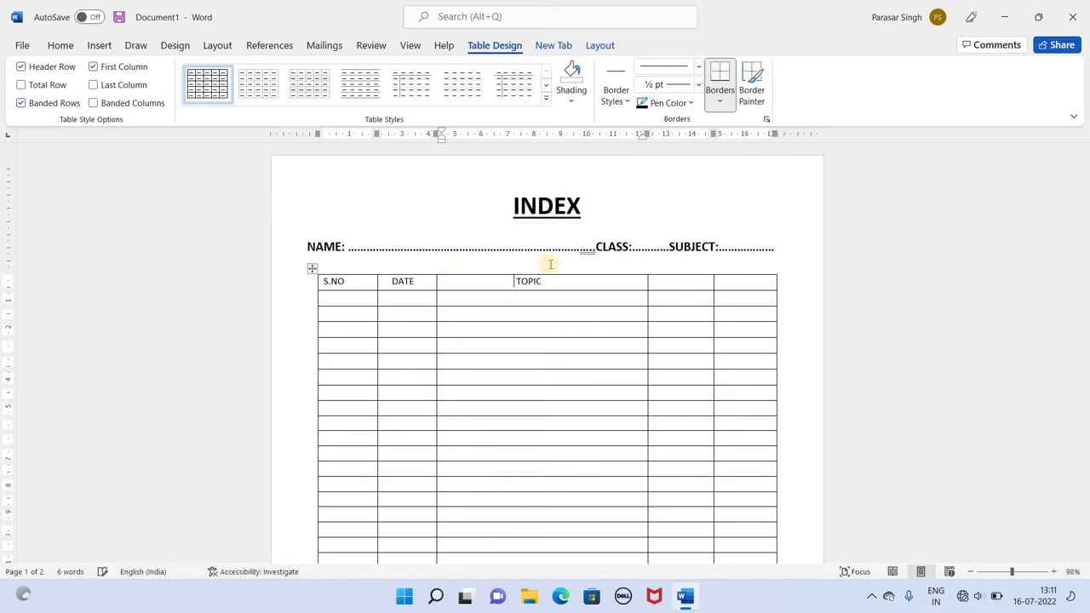
pyautogui.click(669, 280)
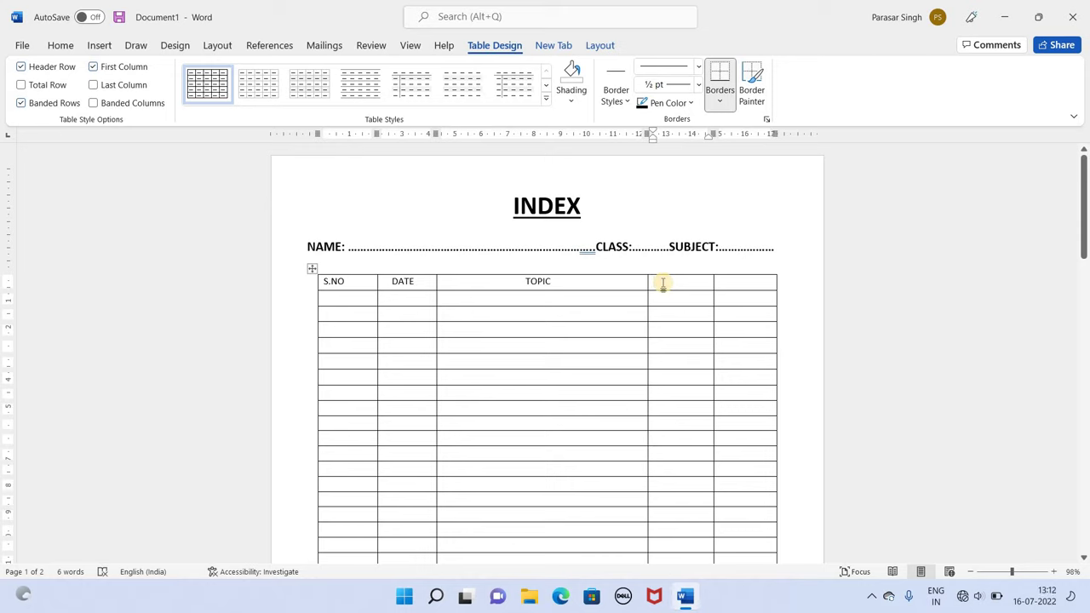
pyautogui.write('PAGE NO.')
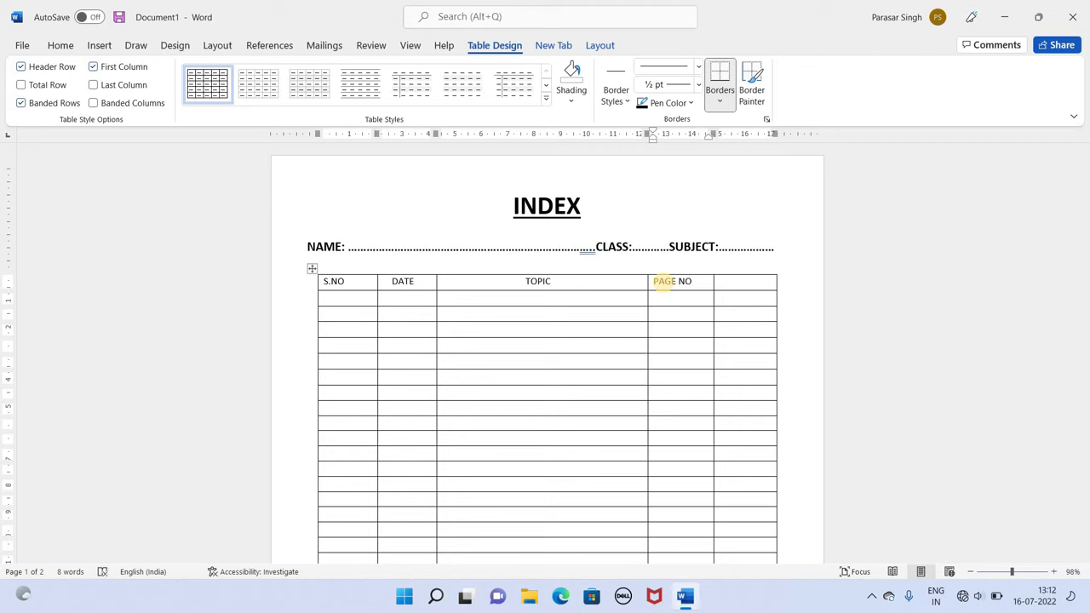
pyautogui.click(740, 281)
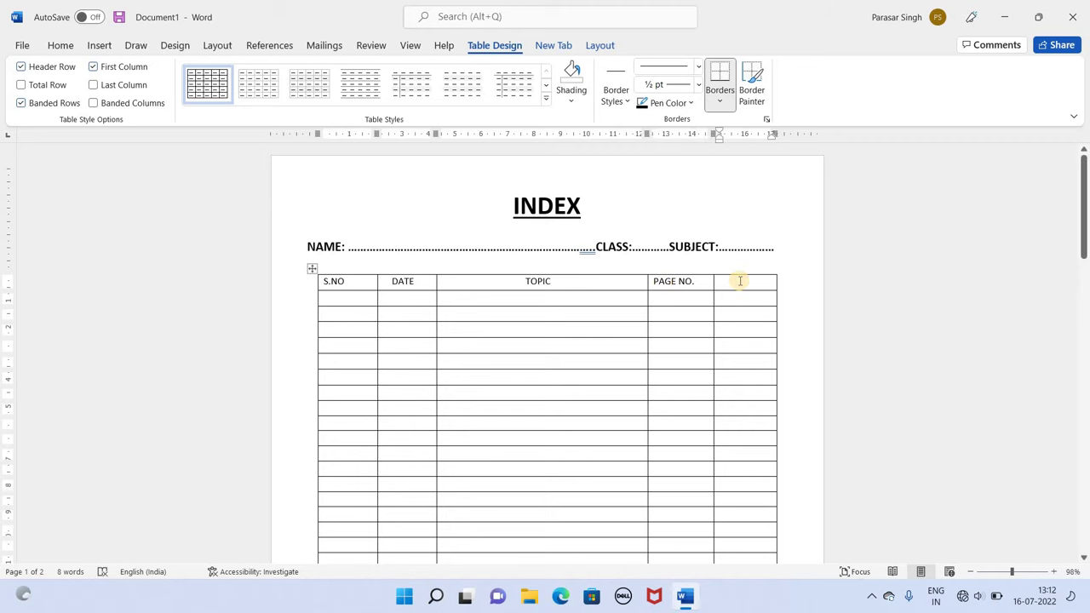
pyautogui.write('SIGNATURE')
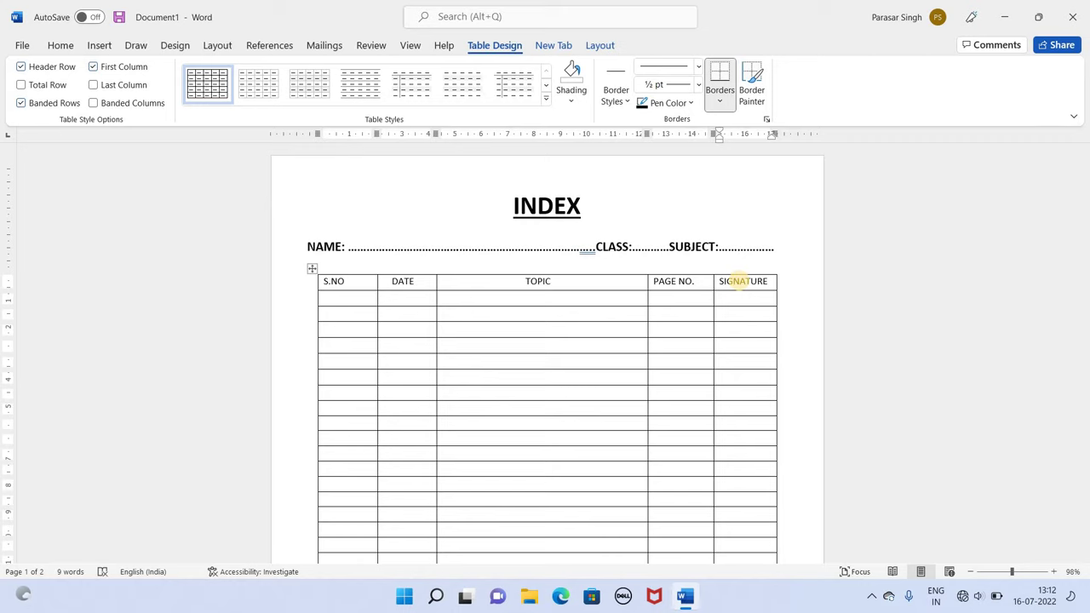
# Bold the S.NO, DATE and TOPIC header labels.
pyautogui.scroll(-1, 659, 394)
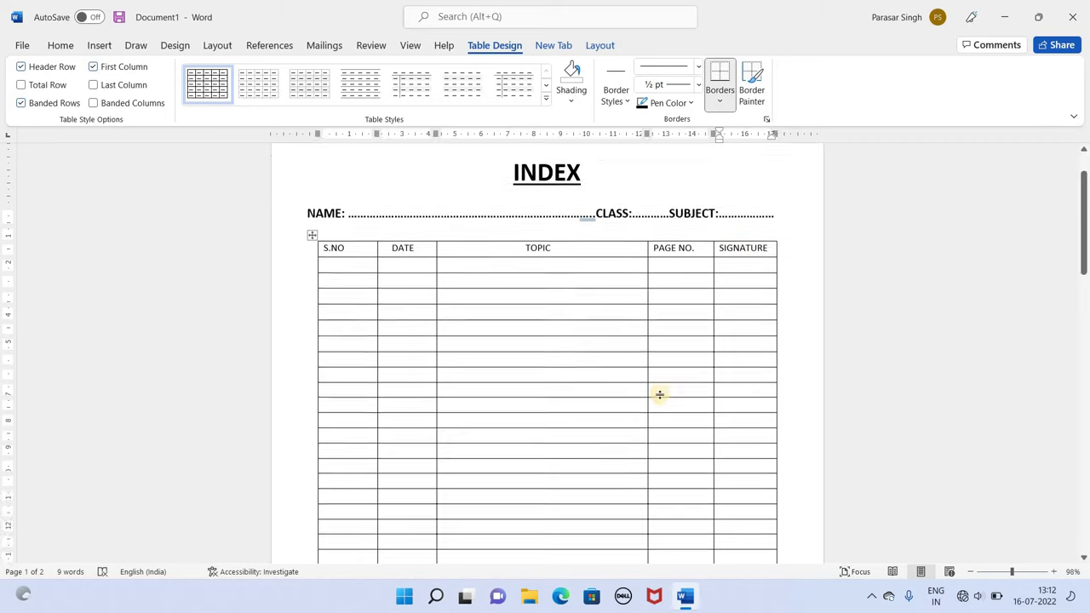
pyautogui.scroll(-2, 659, 395)
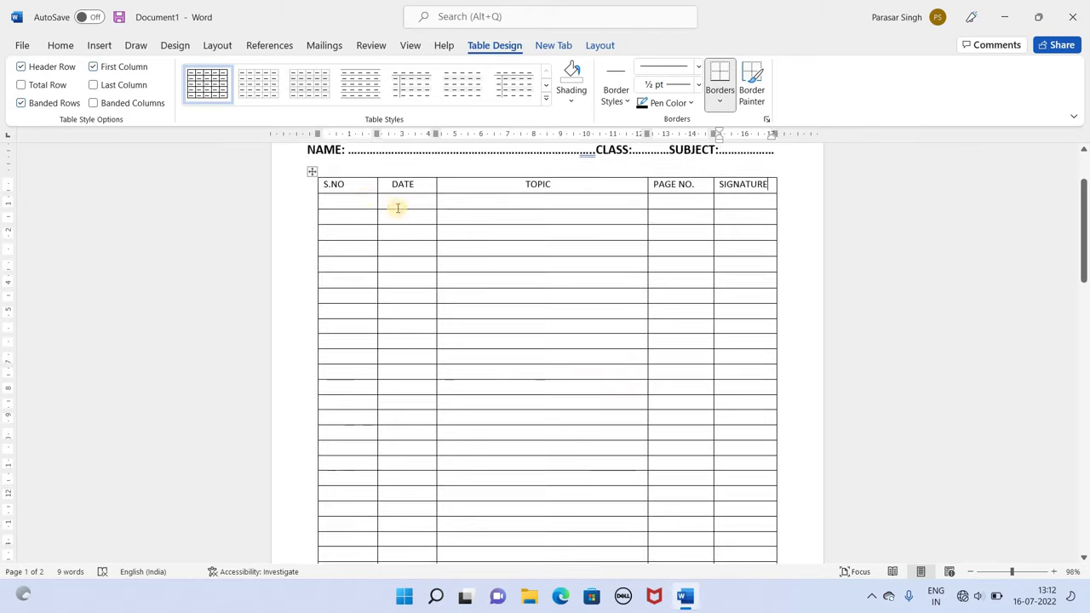
pyautogui.click(320, 182)
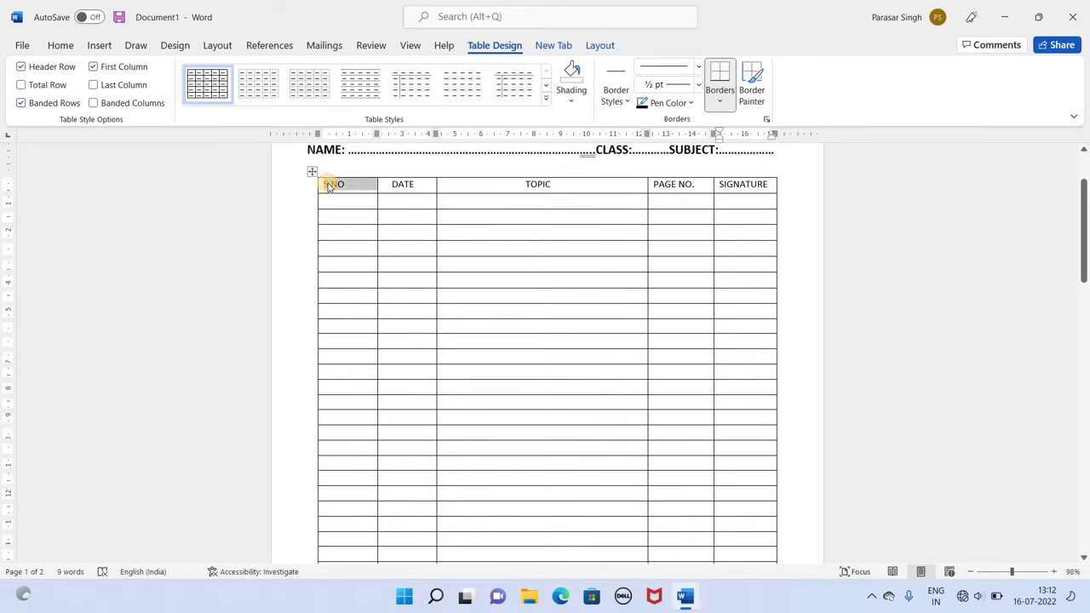
pyautogui.click(70, 49)
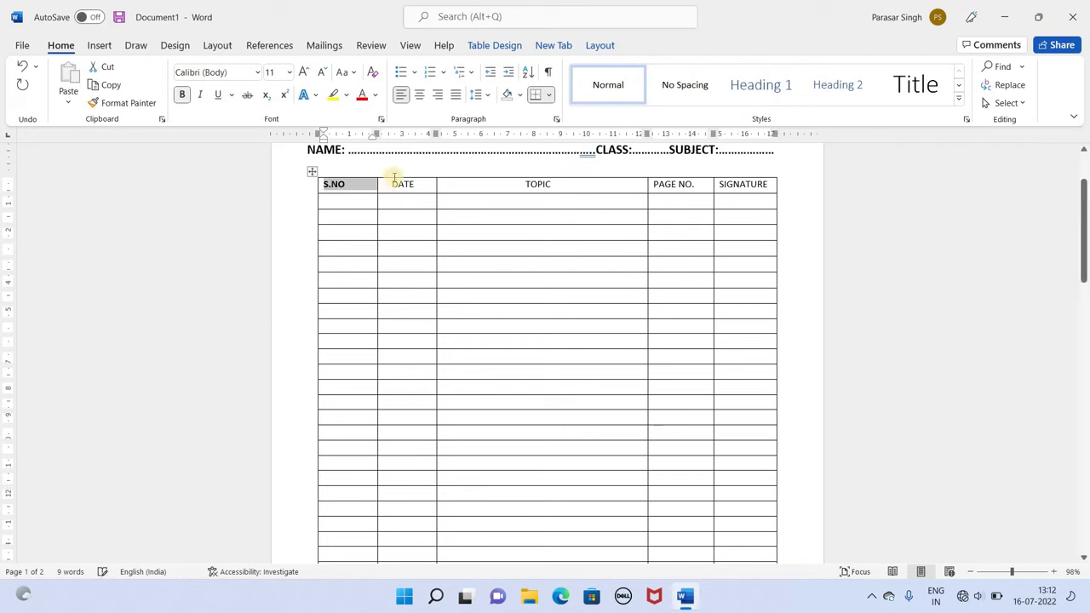
pyautogui.doubleClick(402, 185)
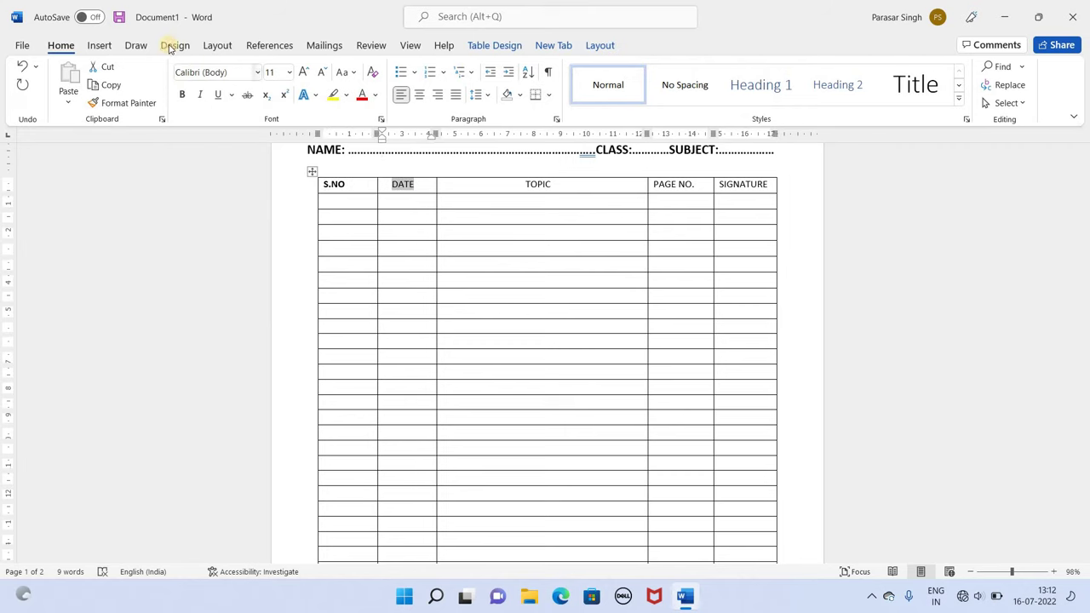
pyautogui.click(178, 93)
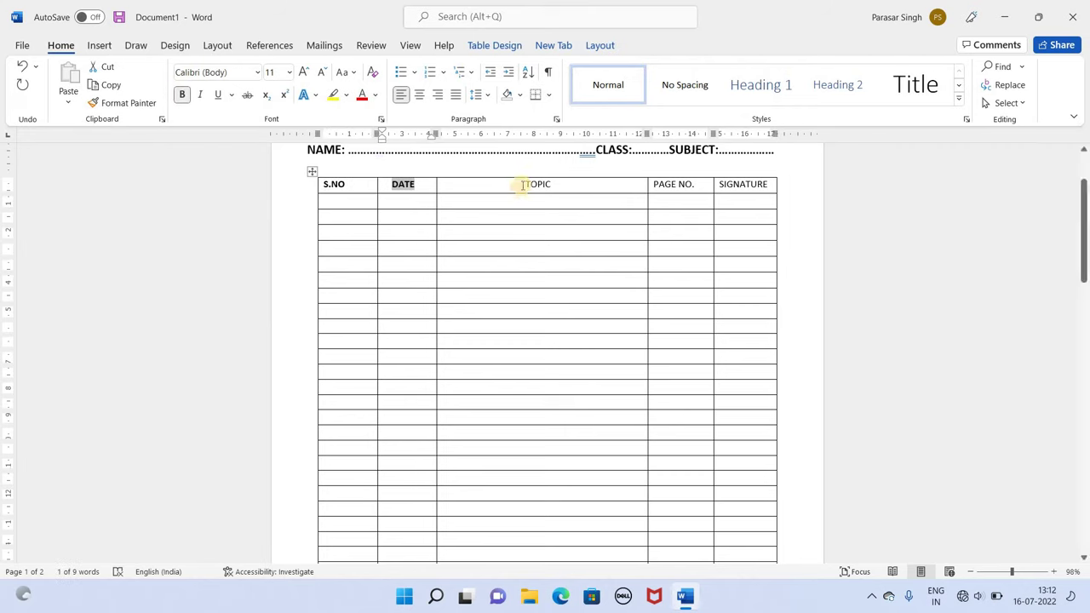
pyautogui.moveTo(520, 186); pyautogui.dragTo(563, 192)
pyautogui.click(181, 94)
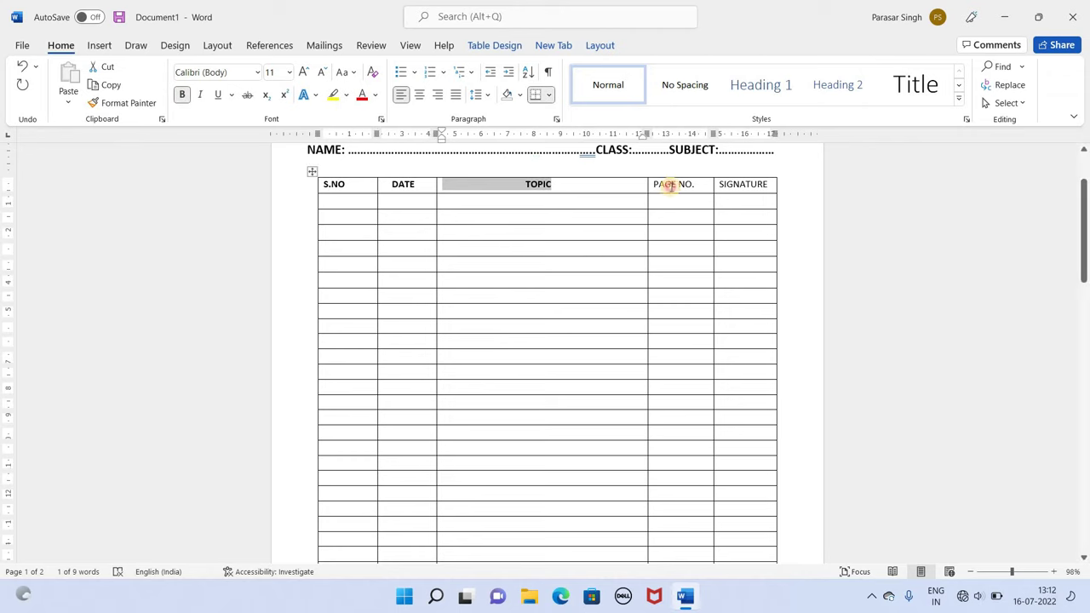
# Bold the PAGE NO. and SIGNATURE headers, then deselect the table to review the page.
pyautogui.moveTo(669, 185); pyautogui.dragTo(696, 186)
pyautogui.click(182, 94)
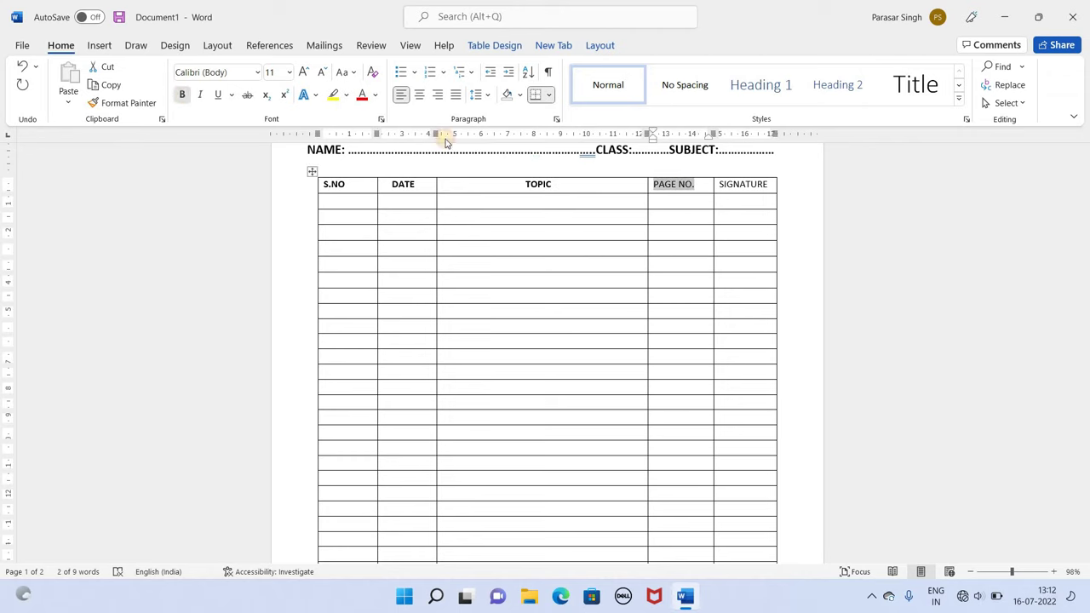
pyautogui.moveTo(736, 184); pyautogui.dragTo(718, 183)
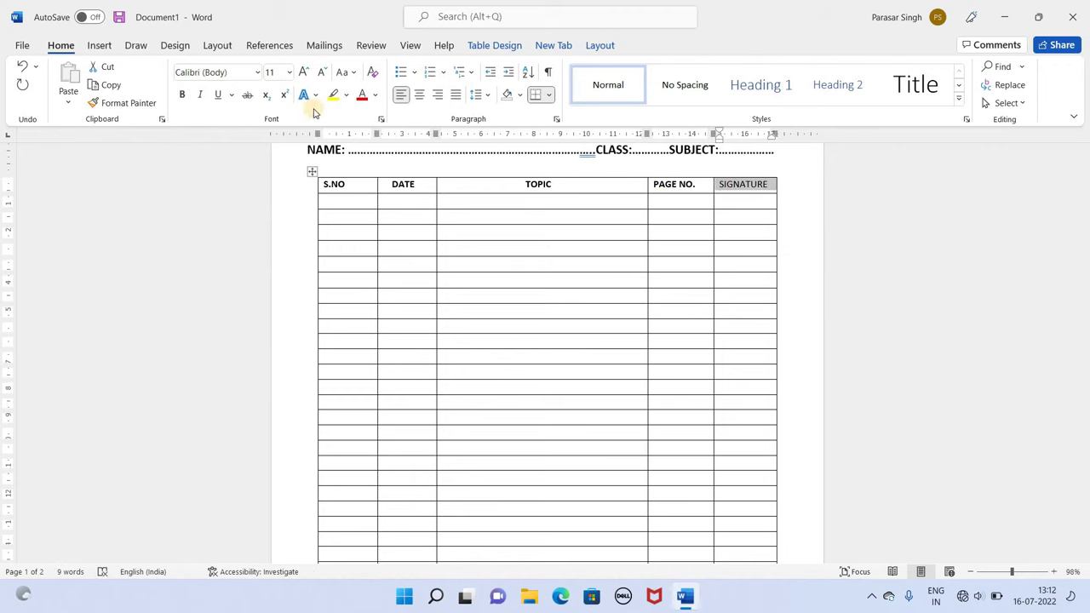
pyautogui.click(182, 95)
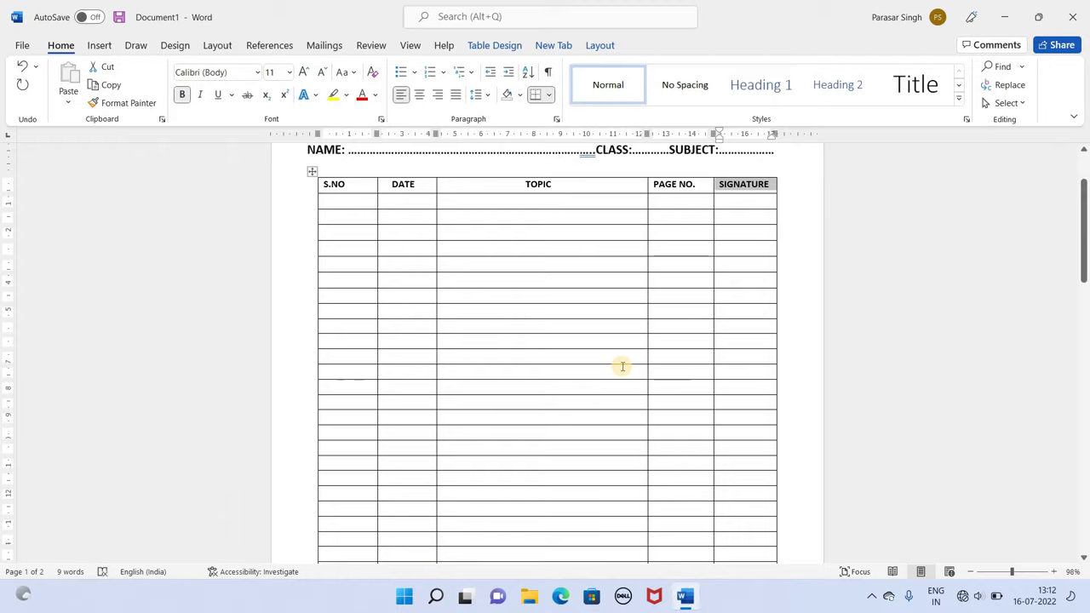
pyautogui.scroll(-5, 623, 366)
pyautogui.scroll(2, 623, 367)
pyautogui.scroll(2, 622, 366)
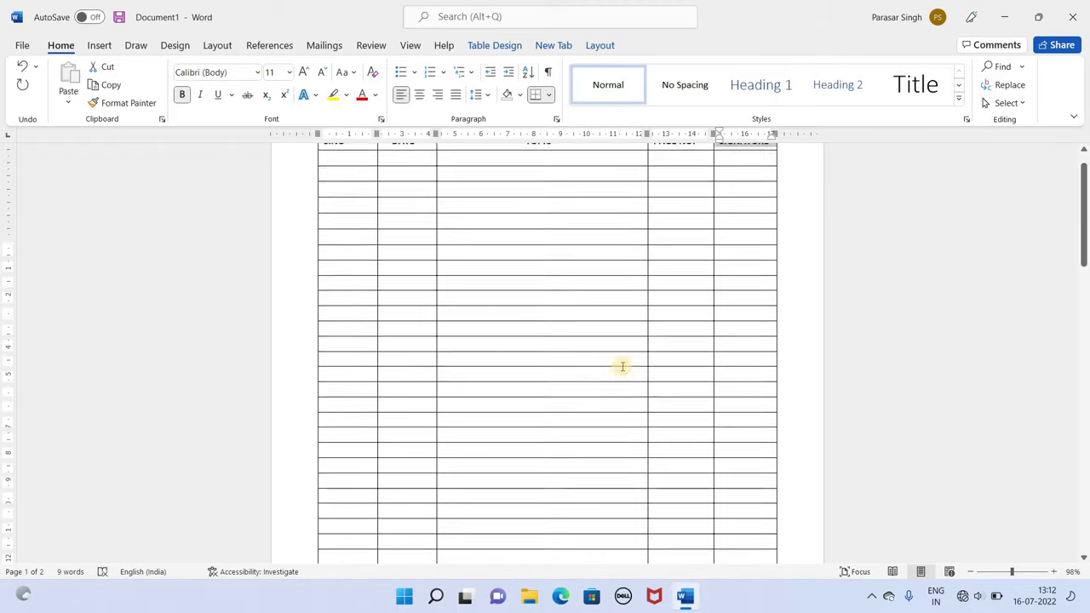
pyautogui.scroll(3, 623, 366)
pyautogui.click(810, 258)
pyautogui.scroll(1, 668, 301)
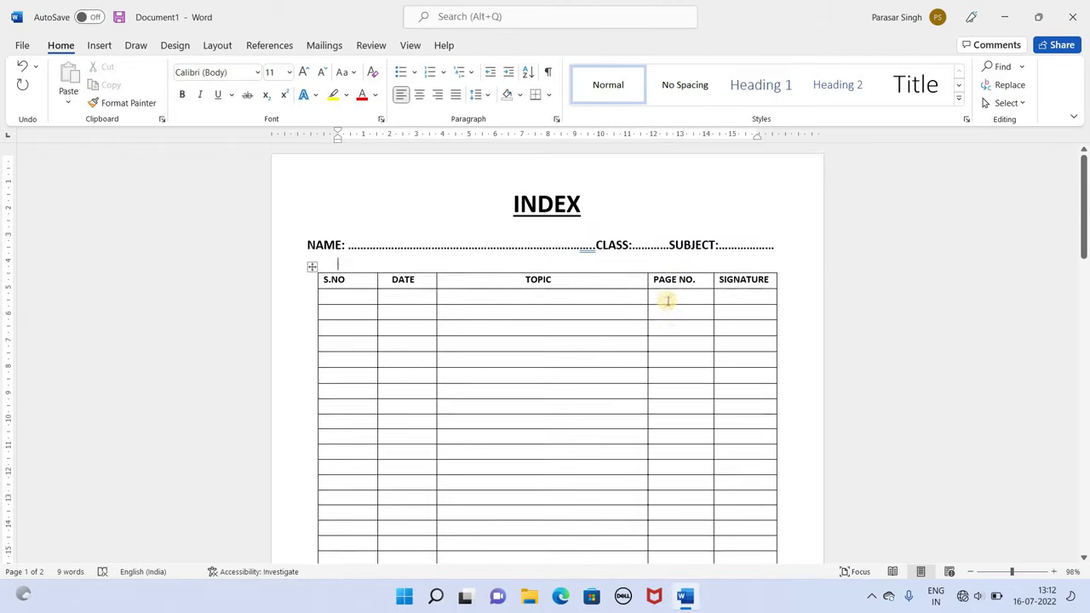